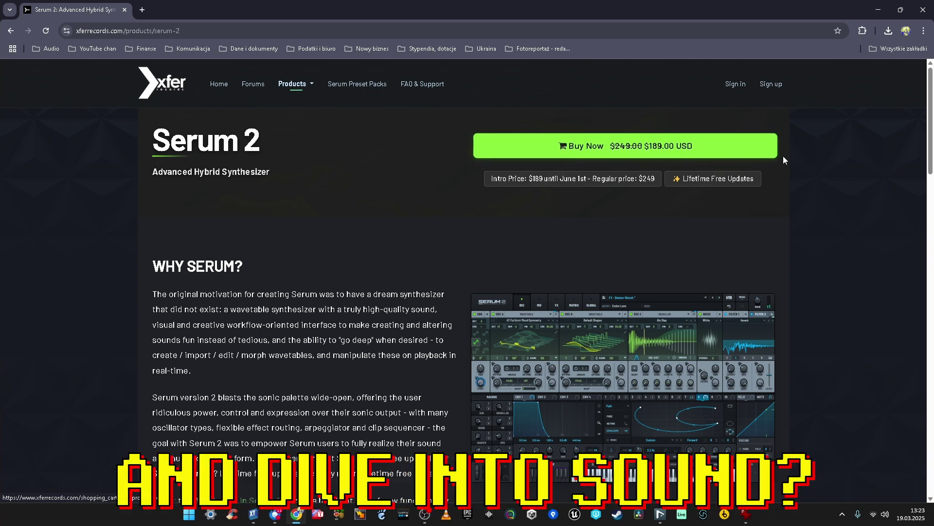
# Review the Serum 2 product page, from the Why Serum section through the multiple oscillator types.
pyautogui.tripleClick(210, 172)
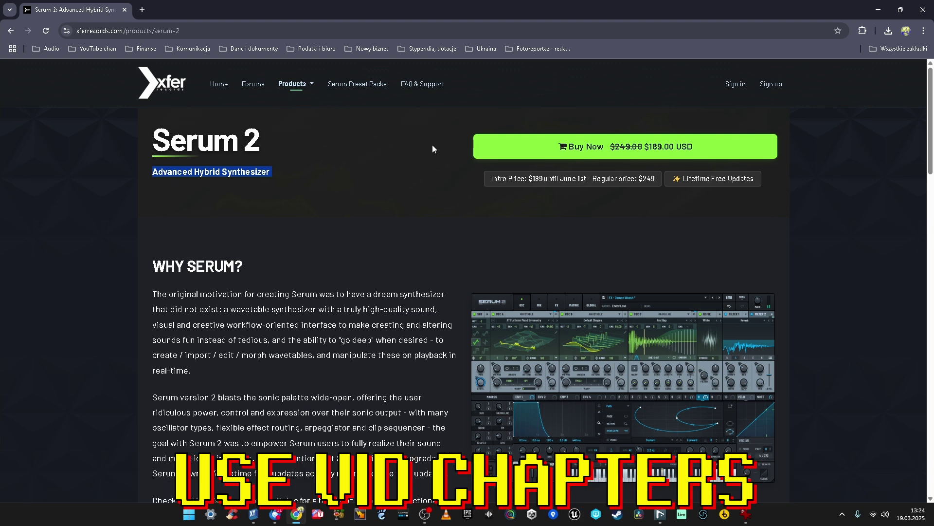
pyautogui.click(432, 144)
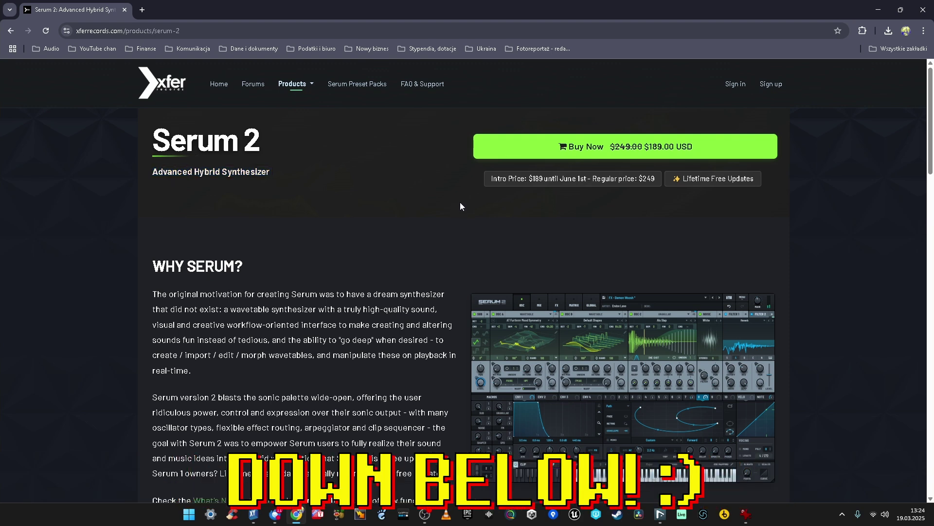
pyautogui.scroll(-1, 460, 203)
pyautogui.scroll(-1, 454, 206)
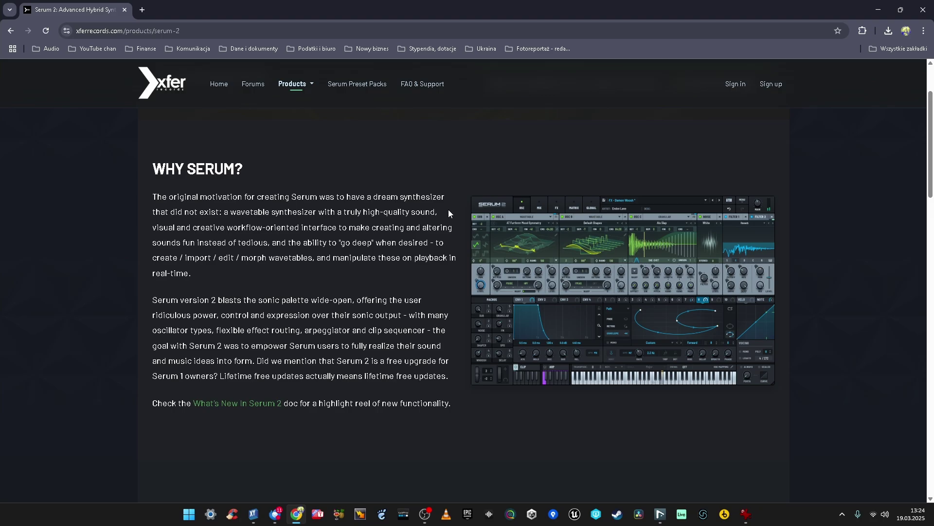
pyautogui.scroll(1, 448, 209)
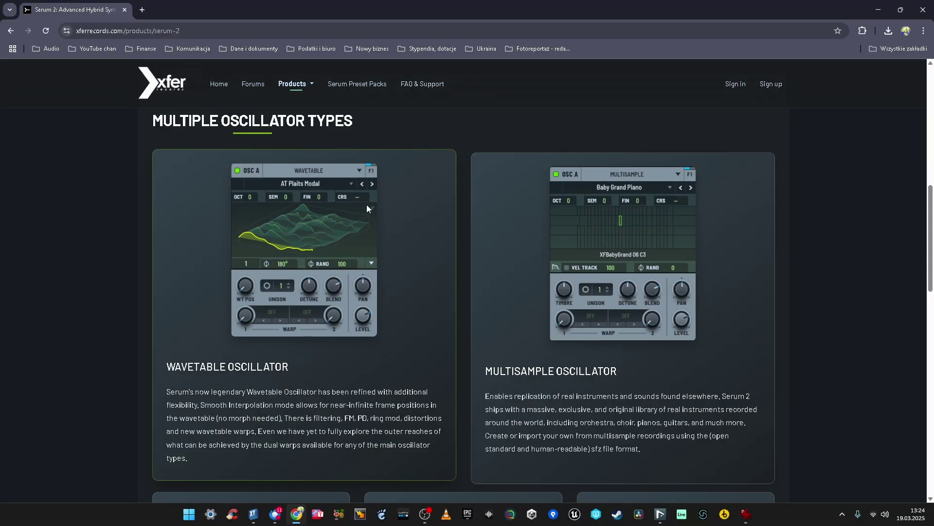
pyautogui.scroll(-3, 244, 316)
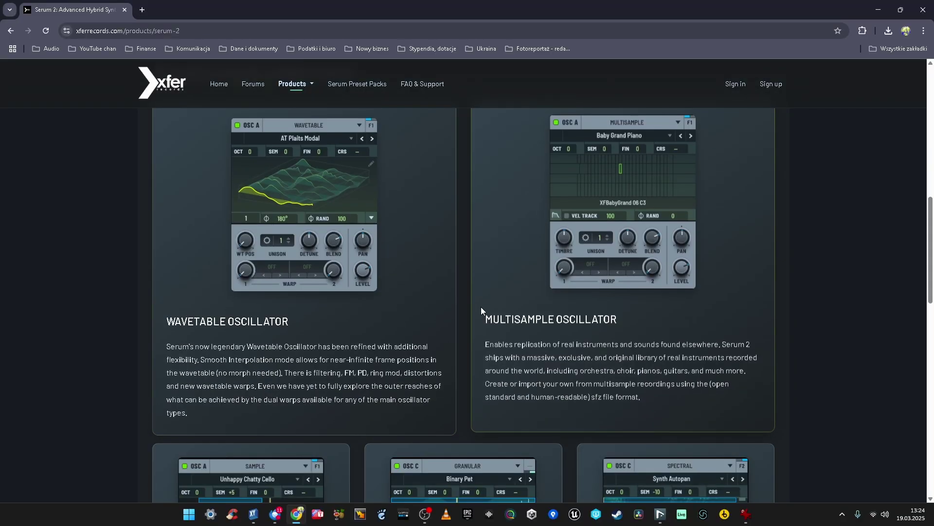
pyautogui.scroll(-3, 495, 309)
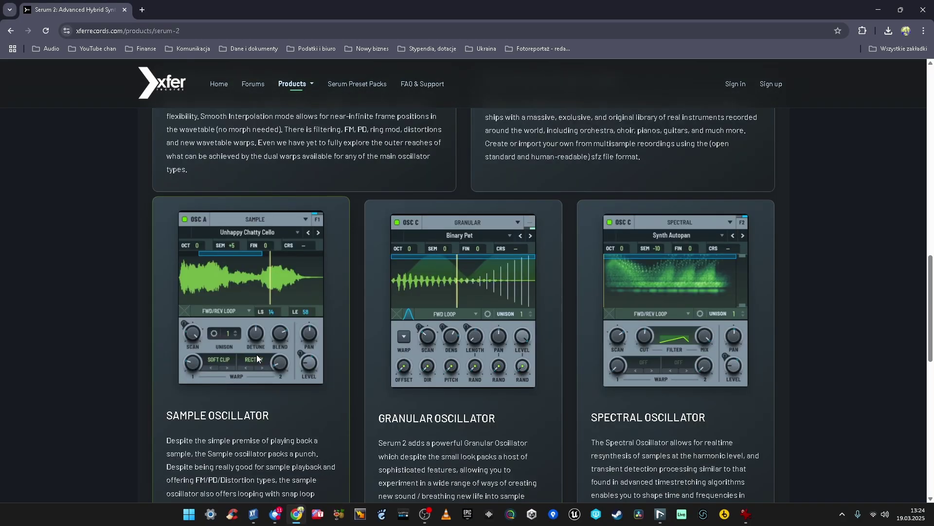
pyautogui.scroll(-6, 460, 291)
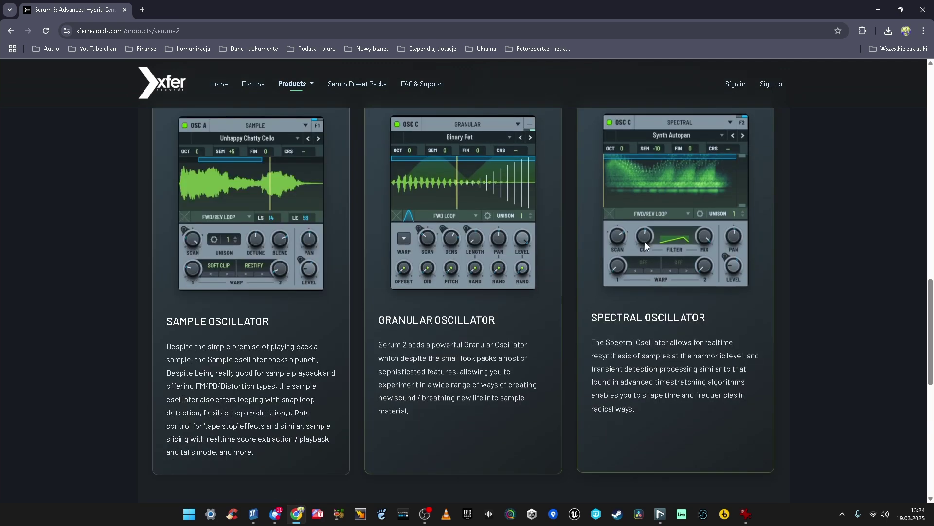
pyautogui.scroll(-3, 646, 245)
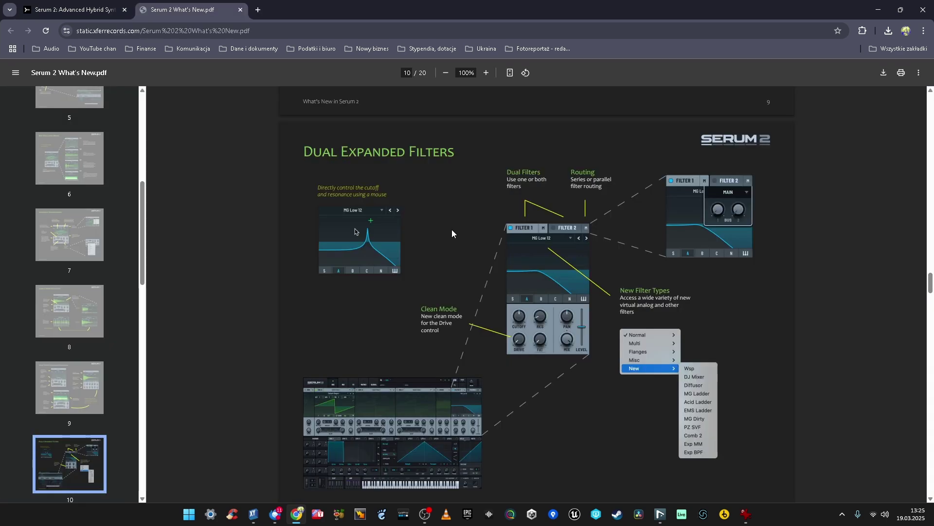
# Read the What's New in Serum 2 PDF pages on dual expanded filters, improved FX and enhanced modulation.
pyautogui.scroll(-1, 449, 241)
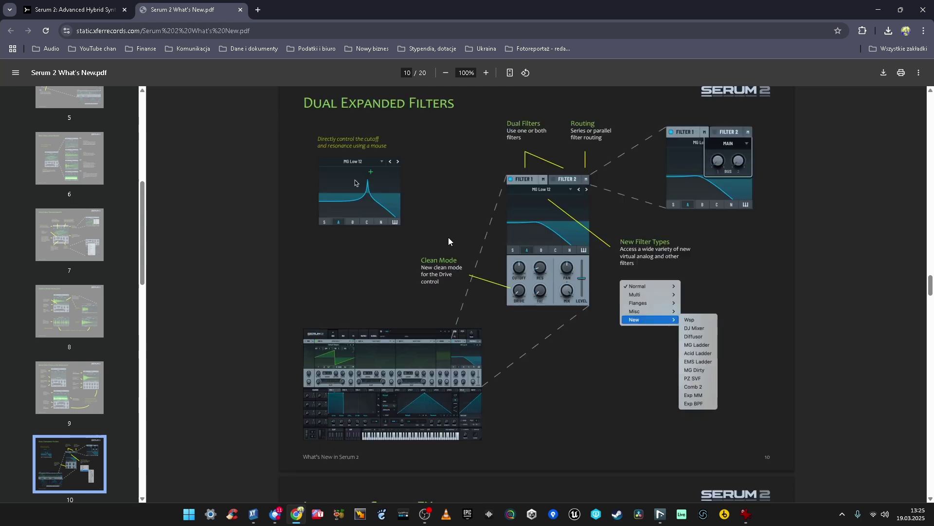
pyautogui.scroll(-4, 448, 237)
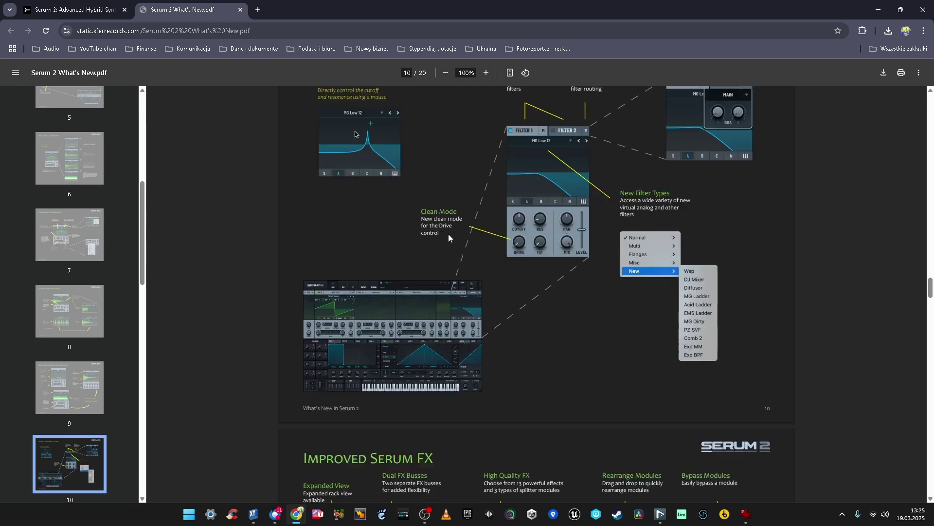
pyautogui.scroll(-3, 448, 237)
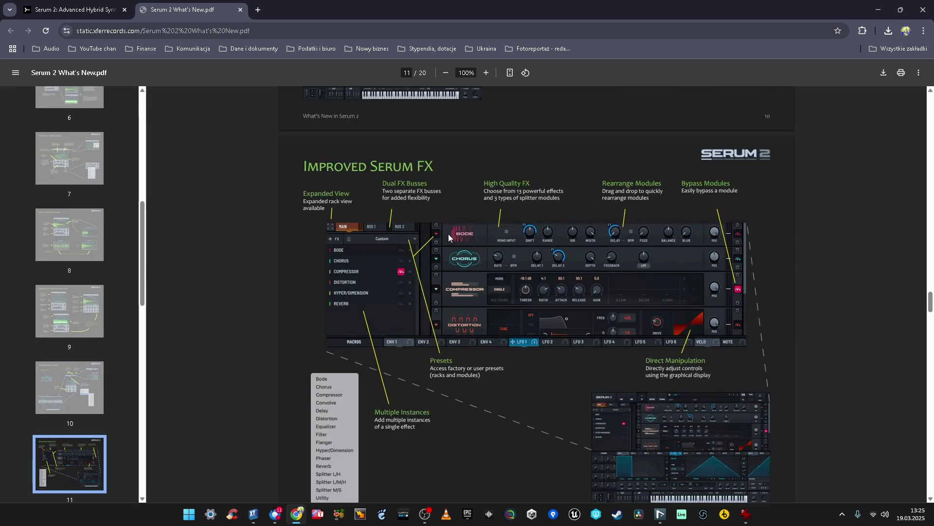
pyautogui.scroll(-20, 448, 234)
pyautogui.scroll(1, 448, 234)
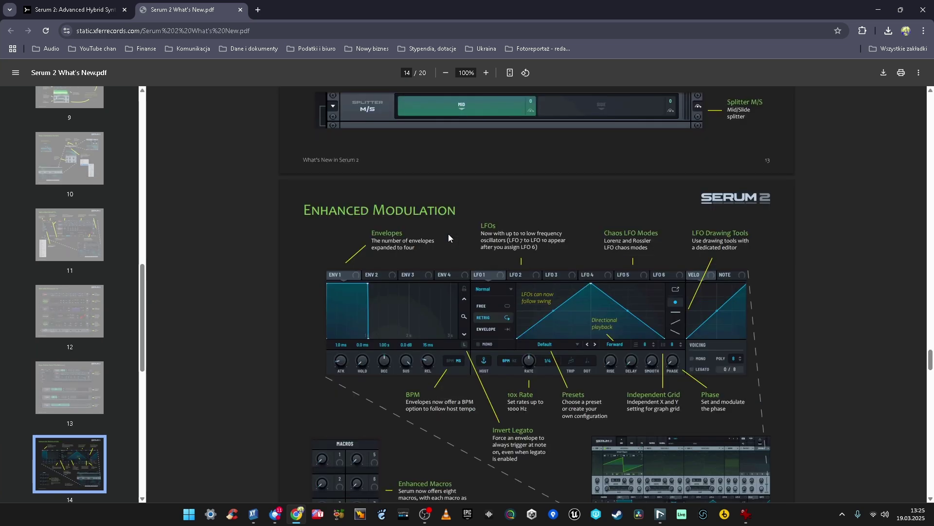
pyautogui.scroll(-1, 449, 233)
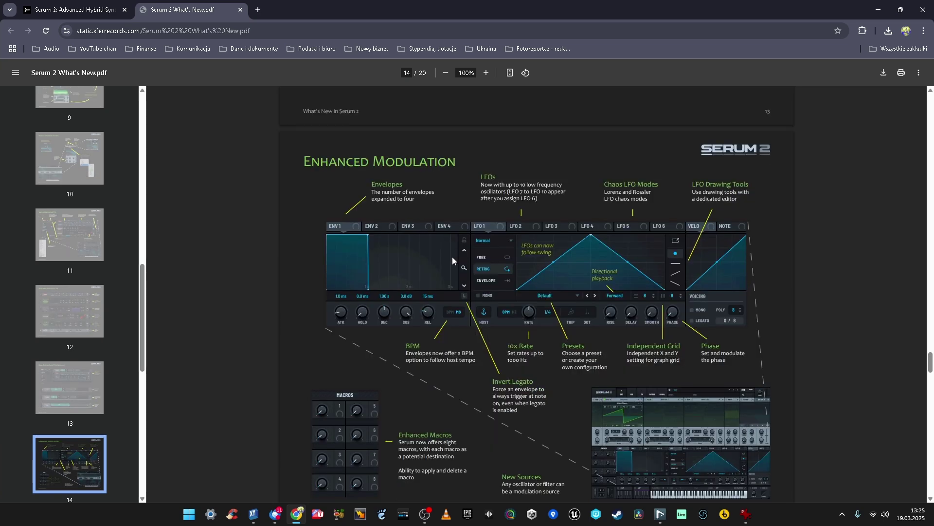
pyautogui.scroll(18, 456, 261)
pyautogui.scroll(-20, 455, 261)
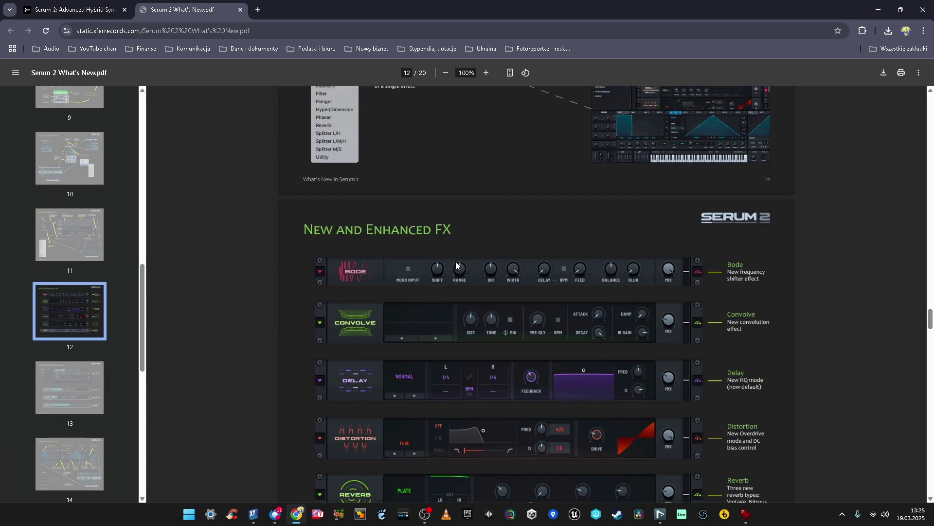
# Read the PDF pages on the modulation matrix, mixer, clip module, arpeggiator and presets browser.
pyautogui.scroll(-5, 459, 270)
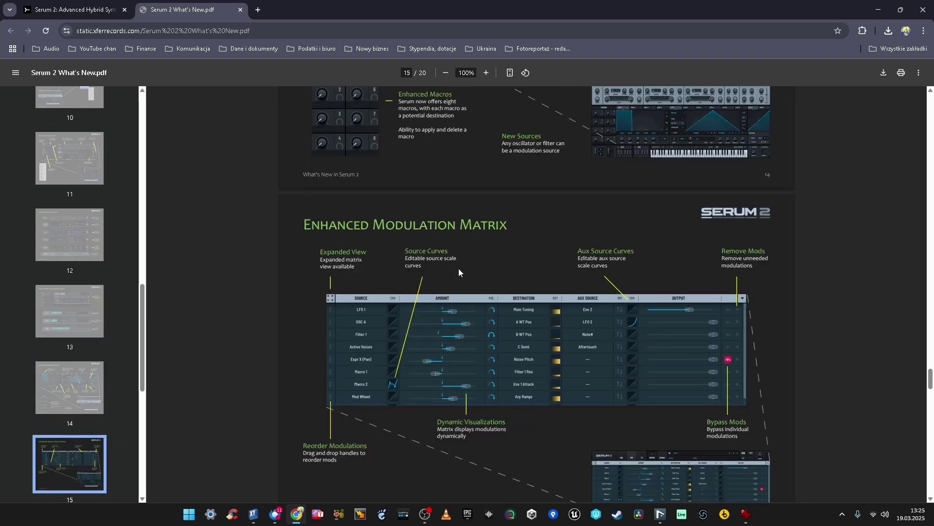
pyautogui.scroll(-3, 456, 275)
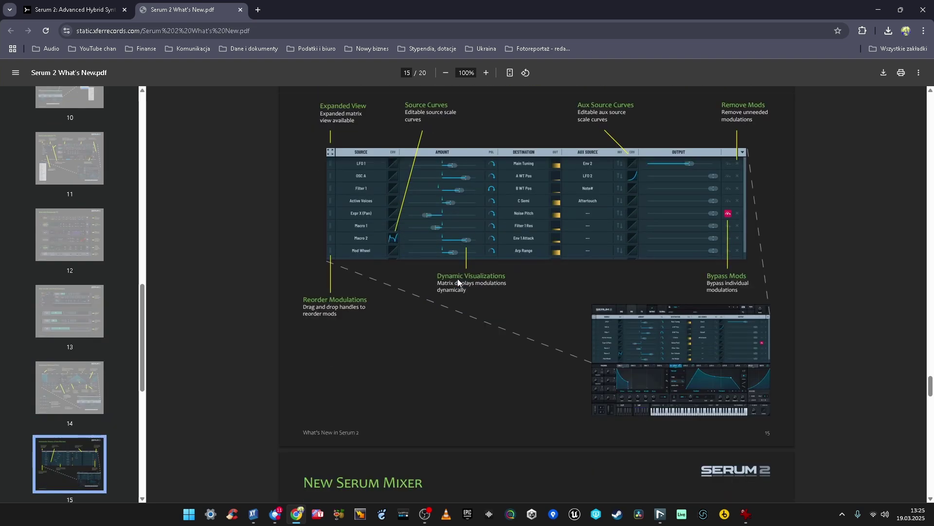
pyautogui.scroll(-7, 458, 280)
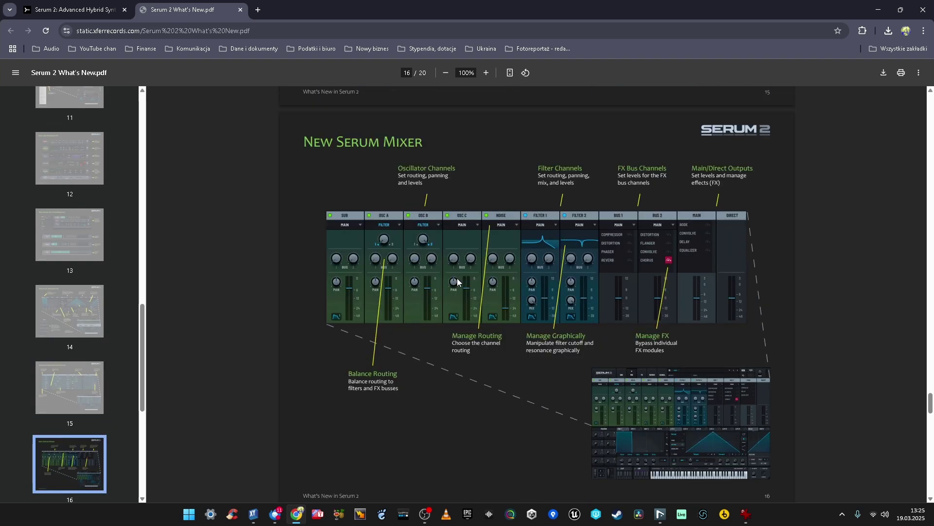
pyautogui.scroll(-6, 456, 233)
pyautogui.scroll(-4, 456, 233)
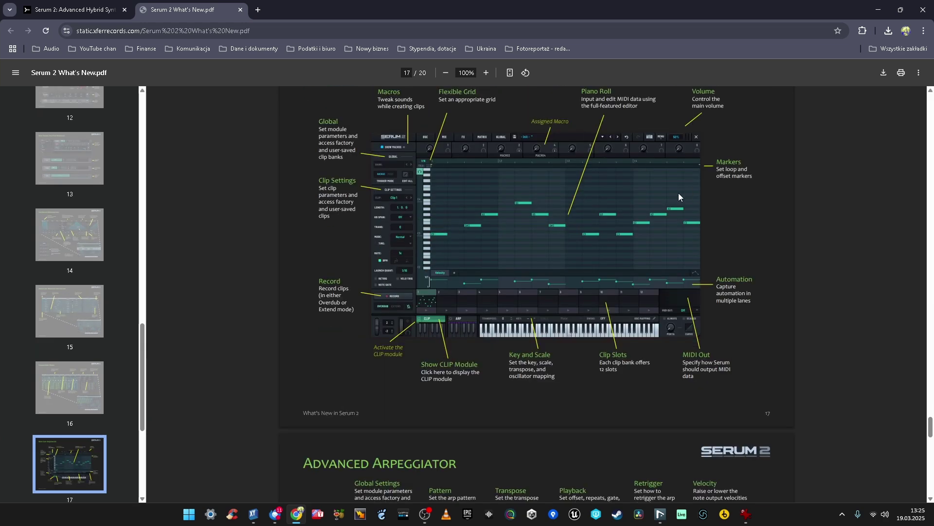
pyautogui.scroll(-7, 483, 206)
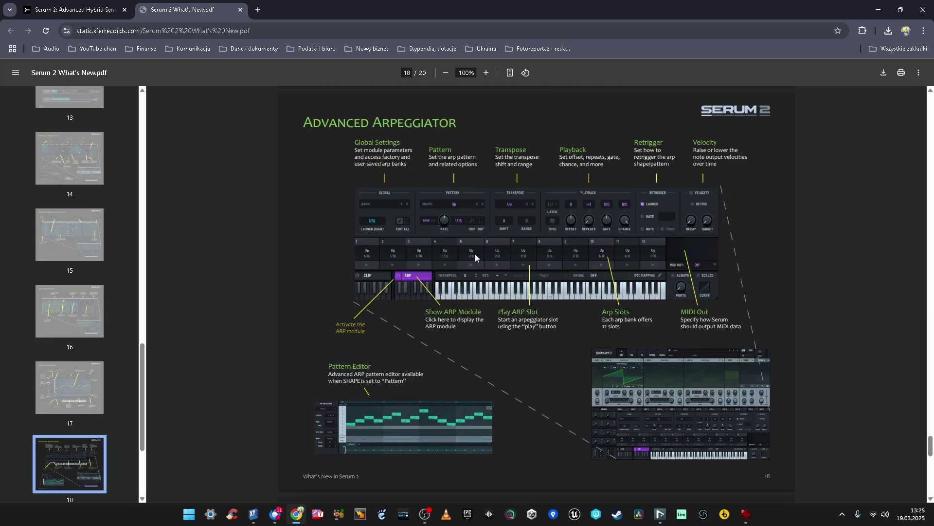
pyautogui.scroll(-15, 475, 257)
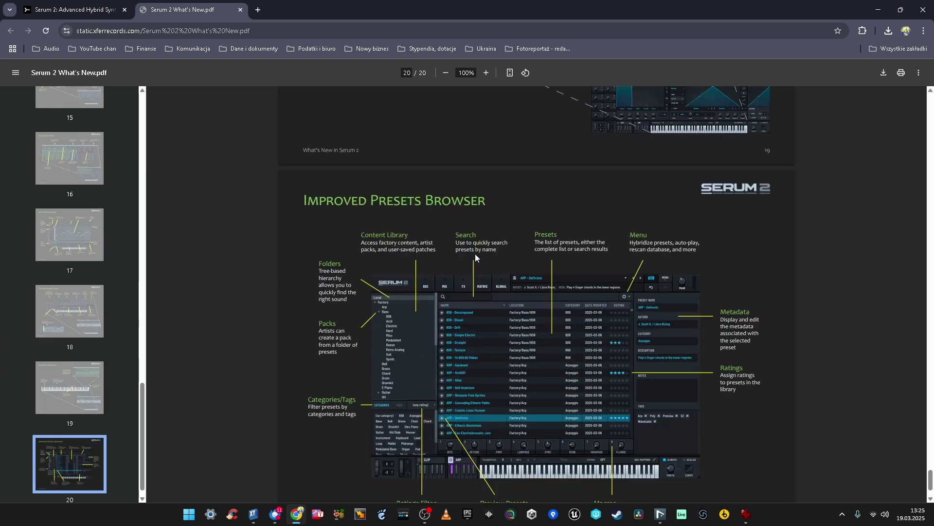
# Return to the start of the What's New PDF and review the feature overview and expanded oscillators pages.
pyautogui.scroll(20, 475, 253)
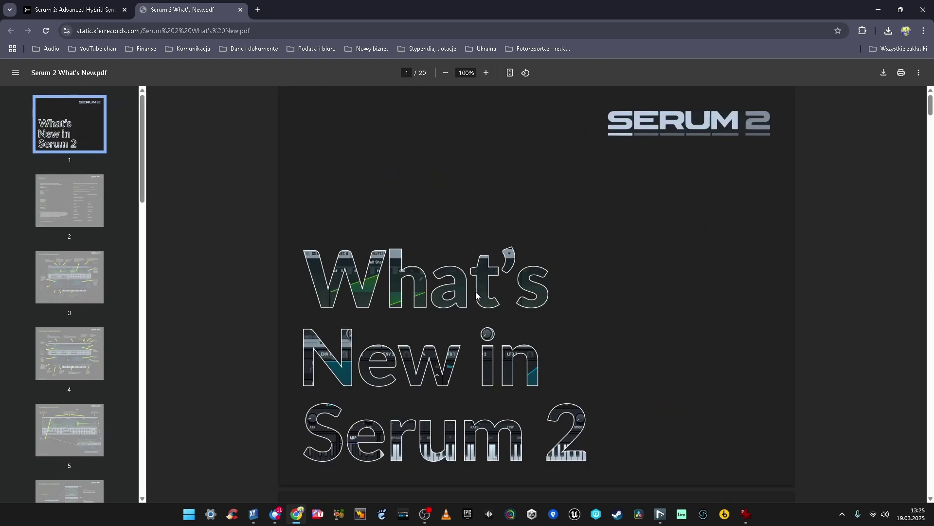
pyautogui.scroll(-17, 476, 295)
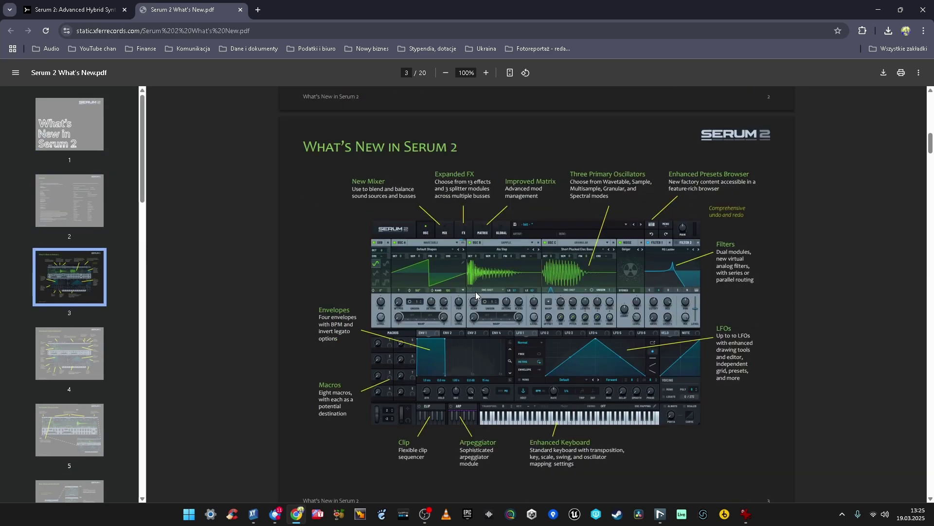
pyautogui.scroll(-11, 475, 291)
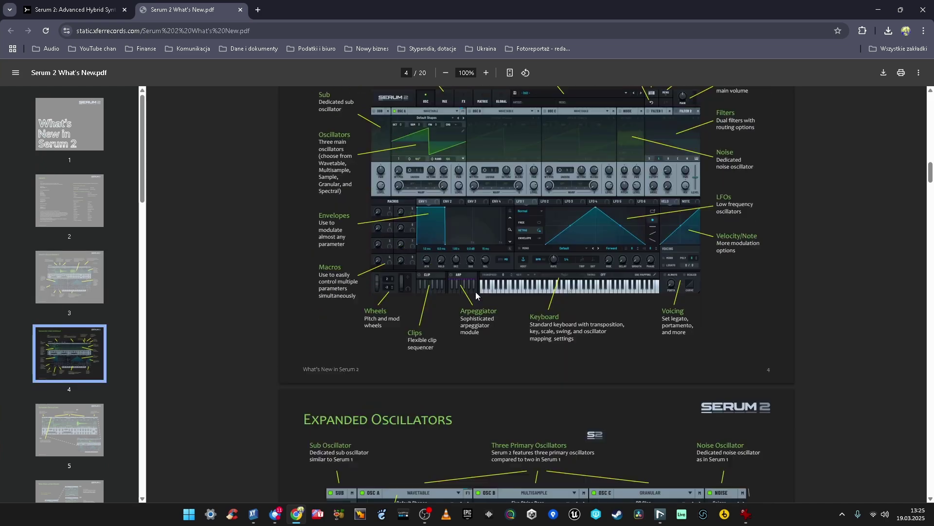
pyautogui.scroll(-14, 476, 295)
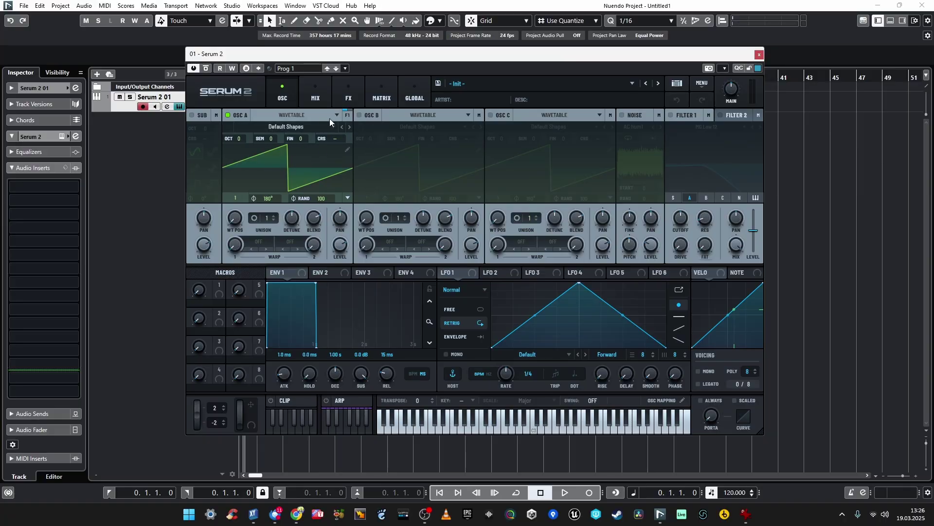
# Switch Oscillator A to Multisample mode and load the factory Keys multisample Baby Grand Piano 2.
pyautogui.click(312, 128)
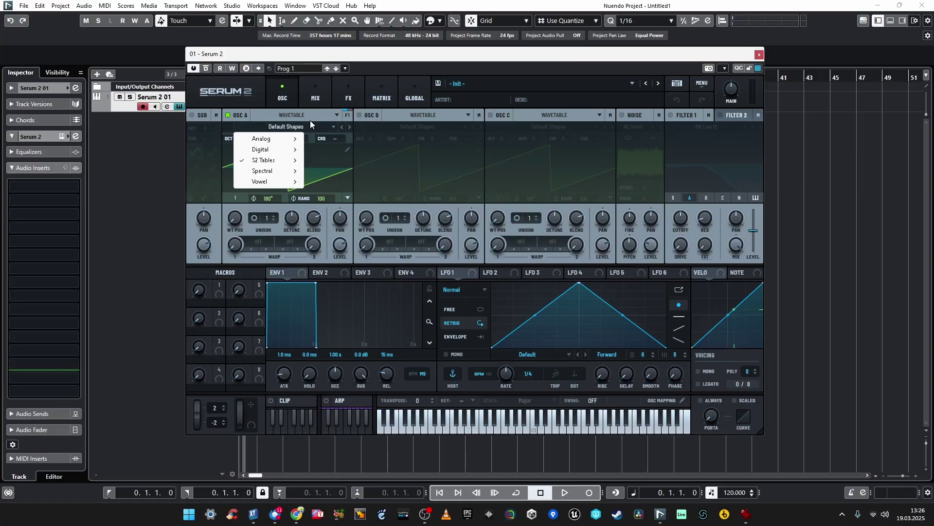
pyautogui.click(335, 115)
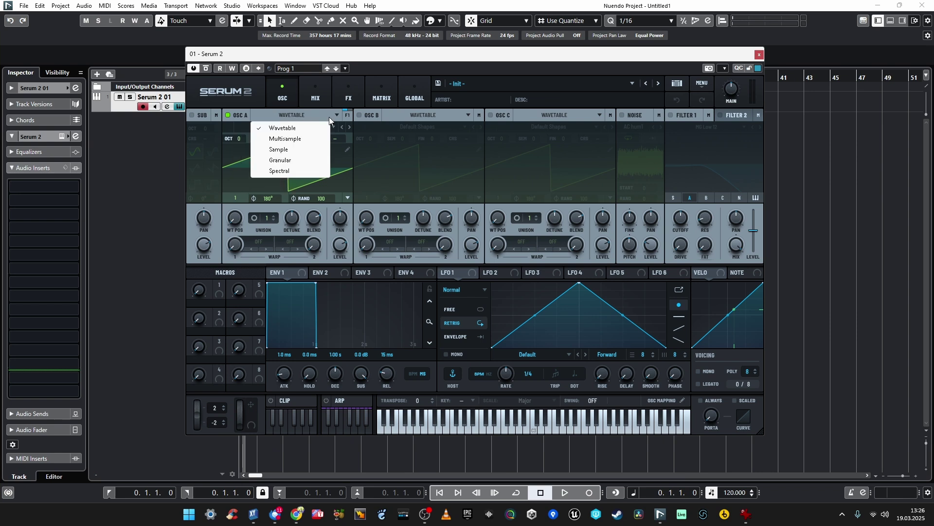
pyautogui.click(287, 138)
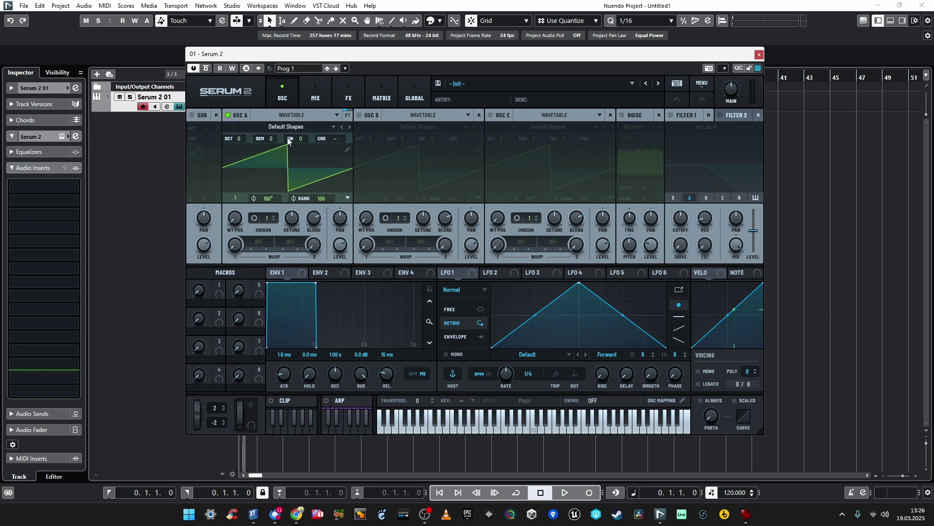
pyautogui.click(332, 127)
pyautogui.moveTo(305, 142)
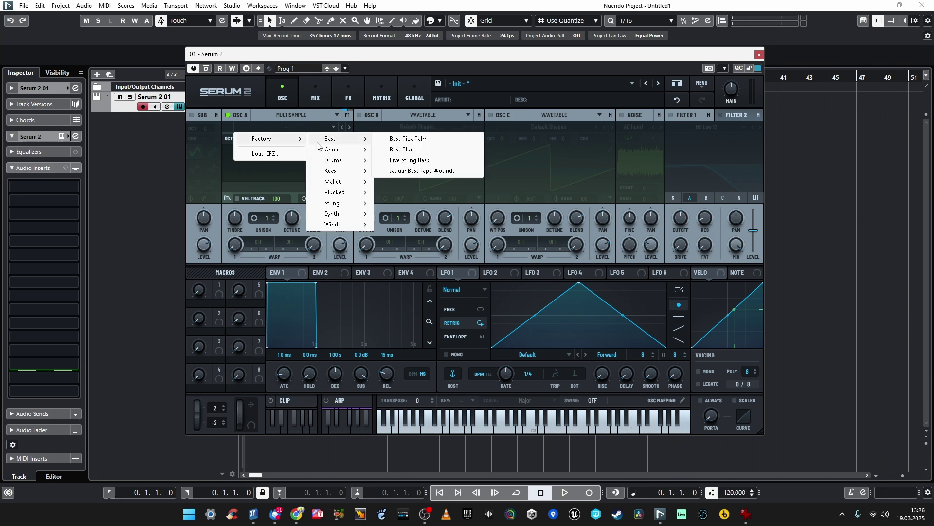
pyautogui.moveTo(345, 172)
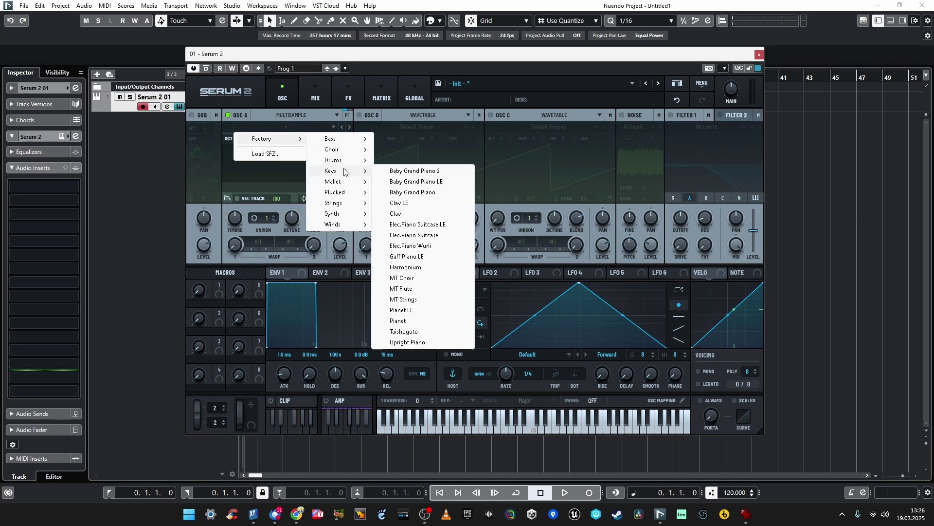
pyautogui.click(400, 172)
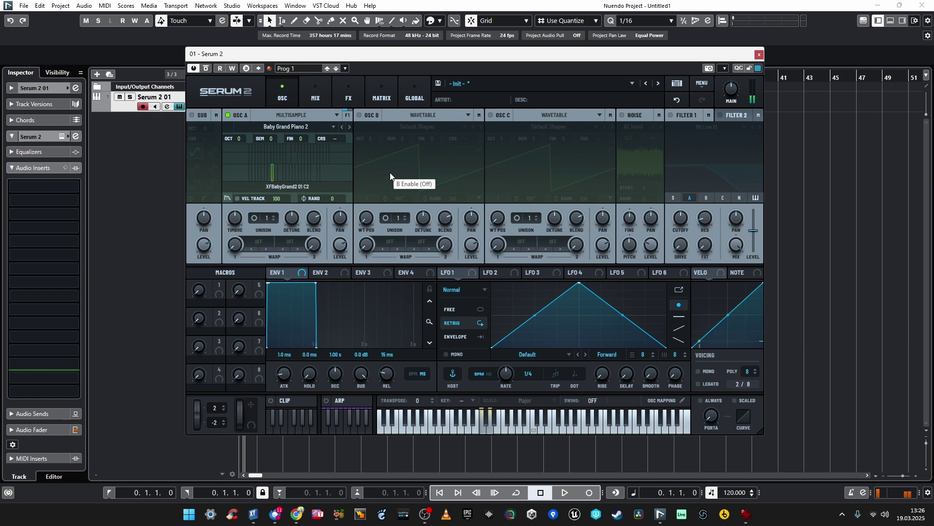
# Step Oscillator A through the choir multisamples to Oo Both and set its Timbre to 64 semitones.
pyautogui.click(349, 127)
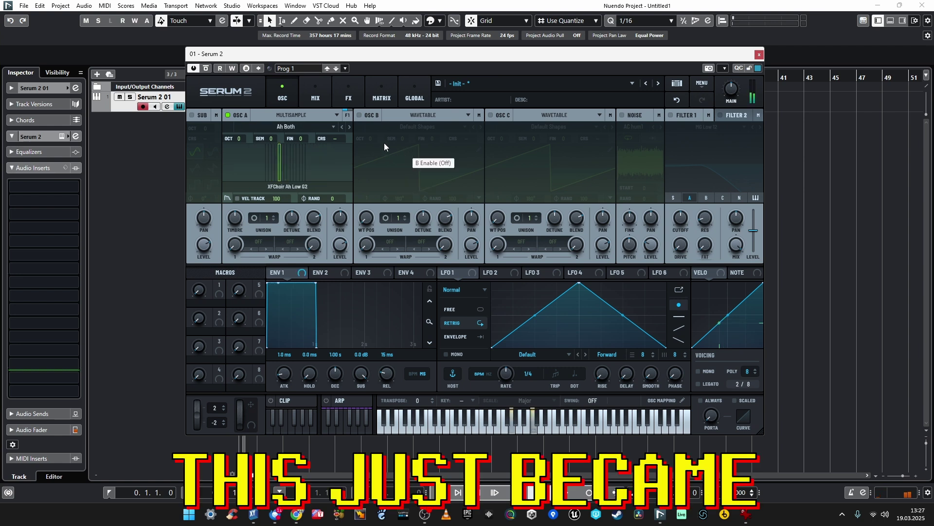
pyautogui.click(347, 127)
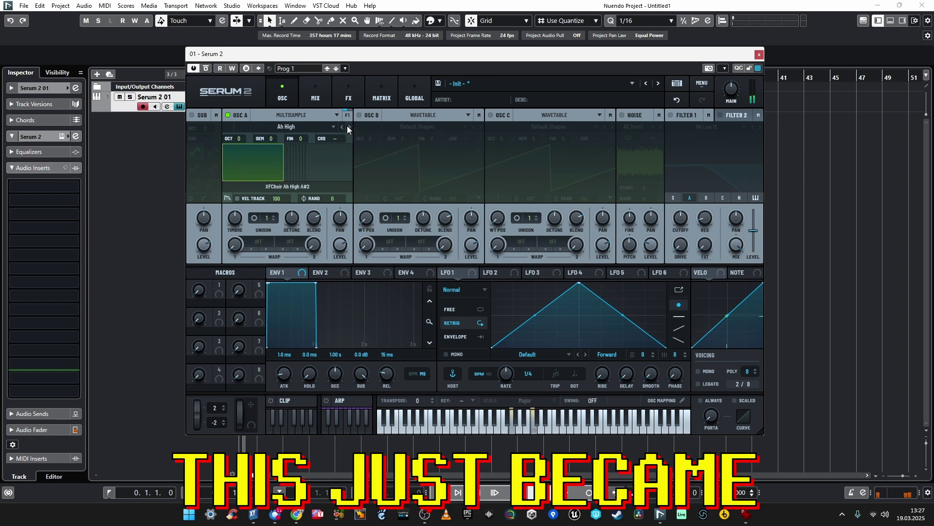
pyautogui.click(347, 127)
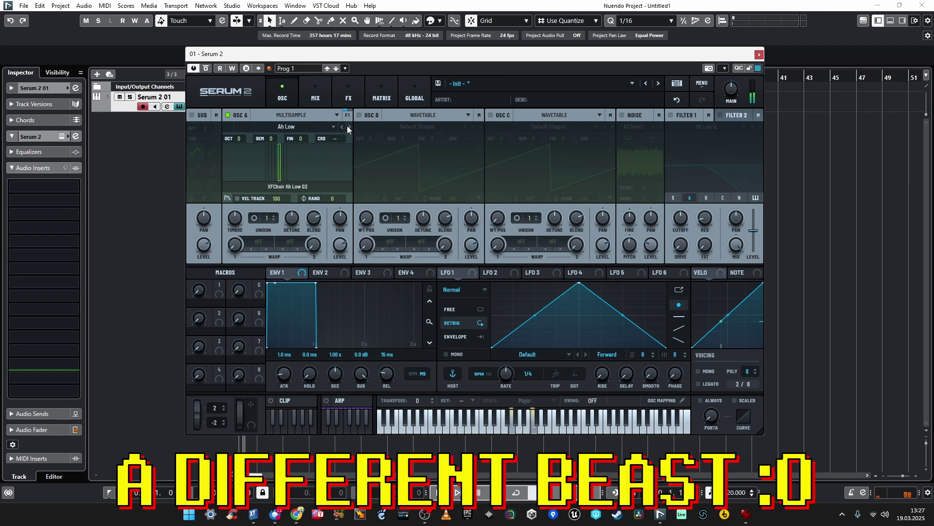
pyautogui.click(348, 127)
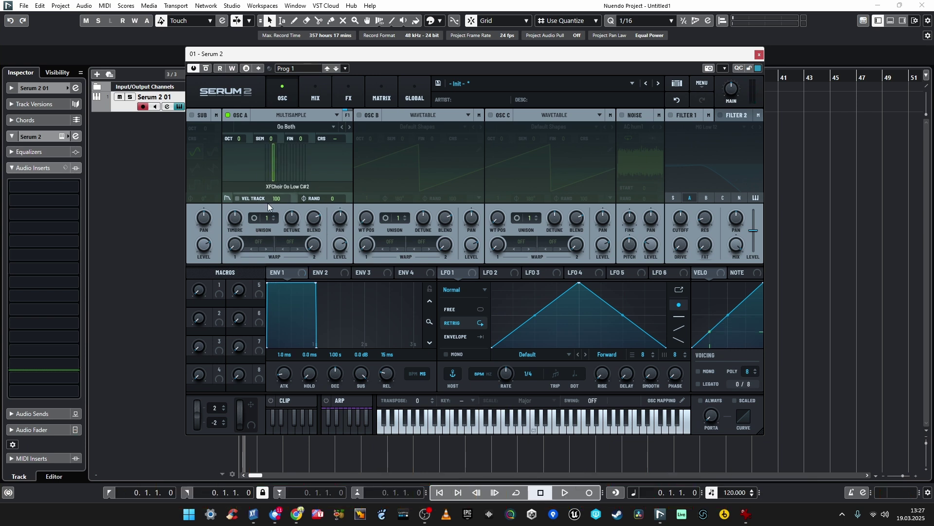
pyautogui.moveTo(240, 223); pyautogui.dragTo(243, 215)
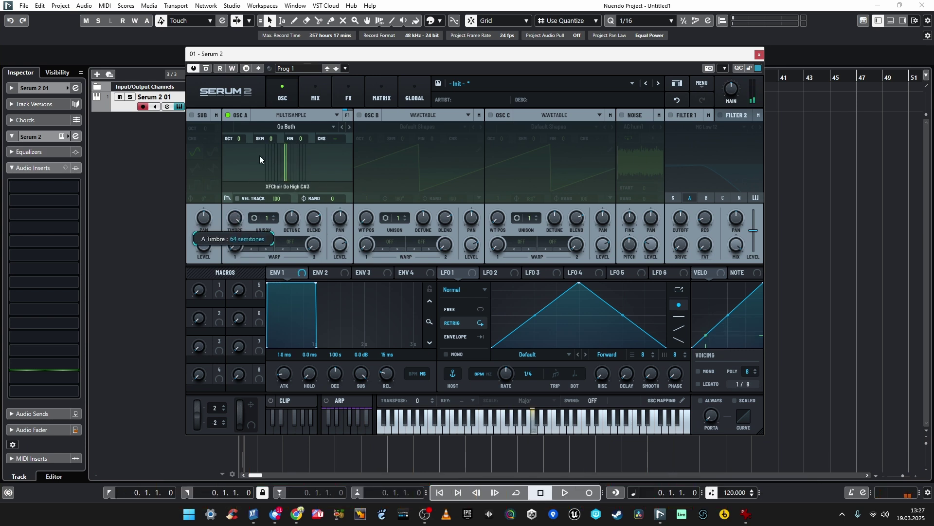
# Set Oscillator A's unison to 3 voices and adjust its Detune and Level while playing the choir multisample.
pyautogui.moveTo(259, 156); pyautogui.dragTo(258, 160)
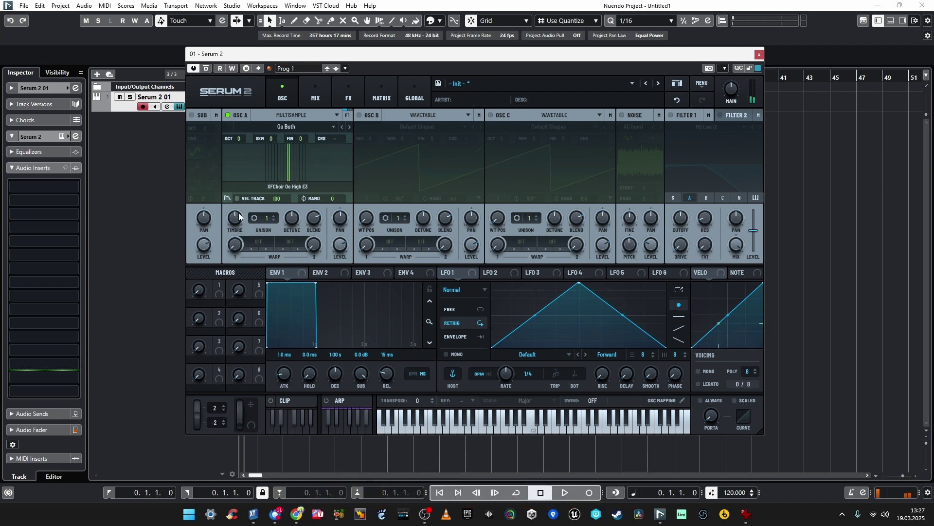
pyautogui.click(274, 216)
pyautogui.click(273, 215)
pyautogui.click(273, 215)
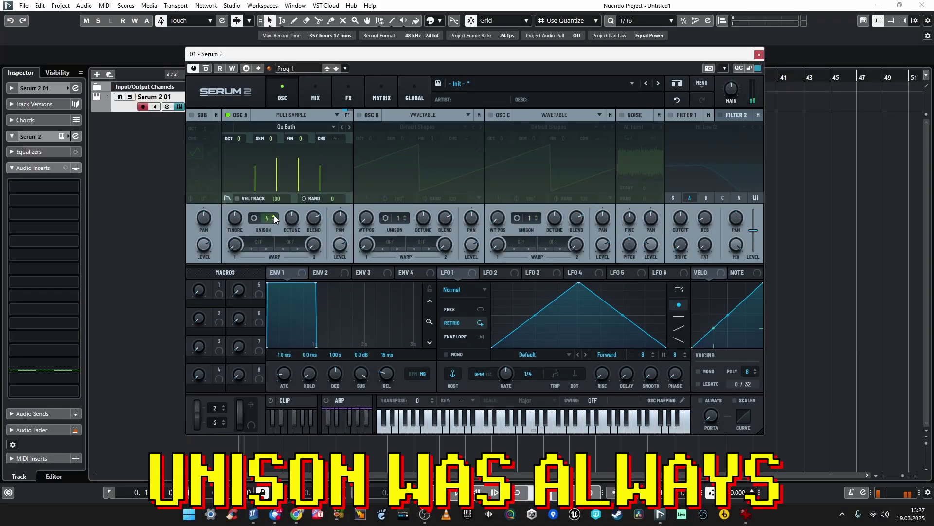
pyautogui.click(273, 221)
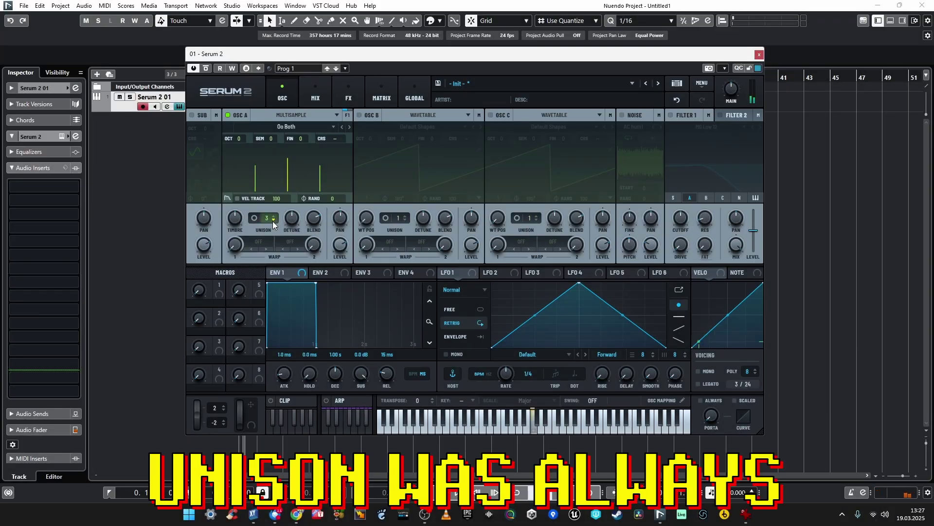
pyautogui.moveTo(293, 219)
pyautogui.mouseDown()
pyautogui.moveTo(294, 238)
pyautogui.moveTo(308, 191)
pyautogui.moveTo(305, 253)
pyautogui.moveTo(315, 168)
pyautogui.moveTo(308, 249)
pyautogui.mouseUp()
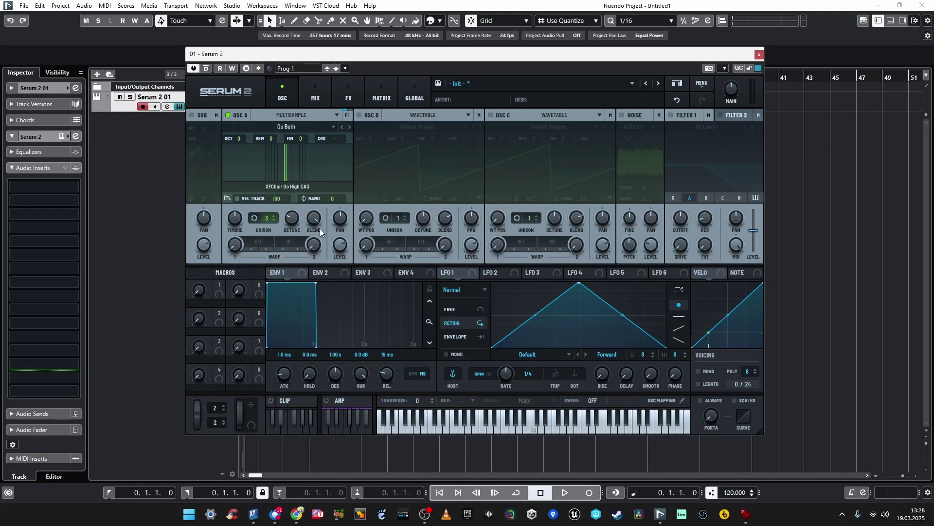
pyautogui.moveTo(341, 247); pyautogui.dragTo(344, 264)
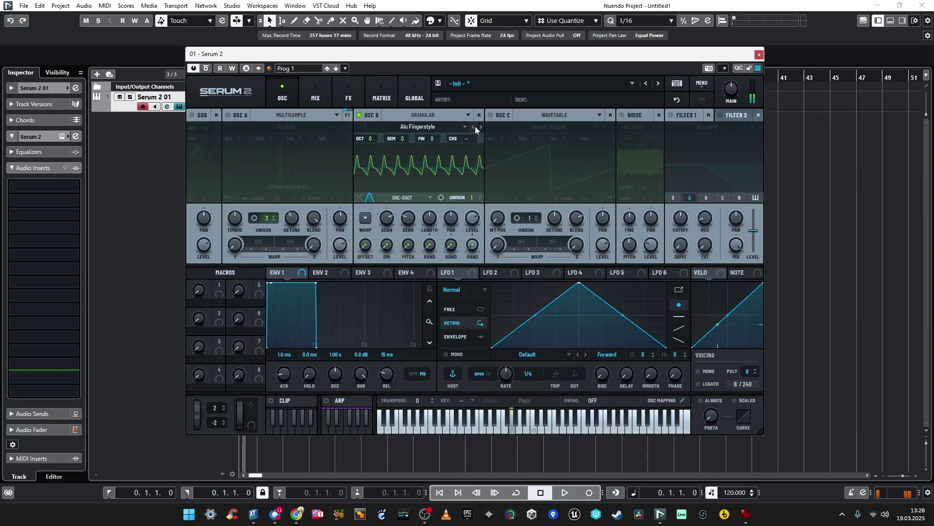
# Step Oscillator B through the granular samples to Dirty Babylon and set its playback mode to Fwd Loop.
pyautogui.click(480, 127)
pyautogui.click(479, 128)
pyautogui.click(480, 128)
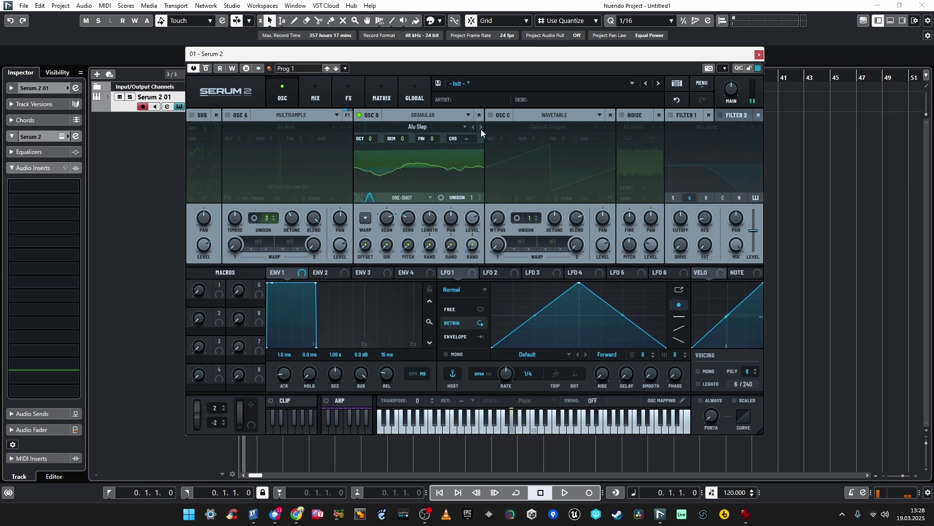
pyautogui.click(480, 127)
pyautogui.click(481, 127)
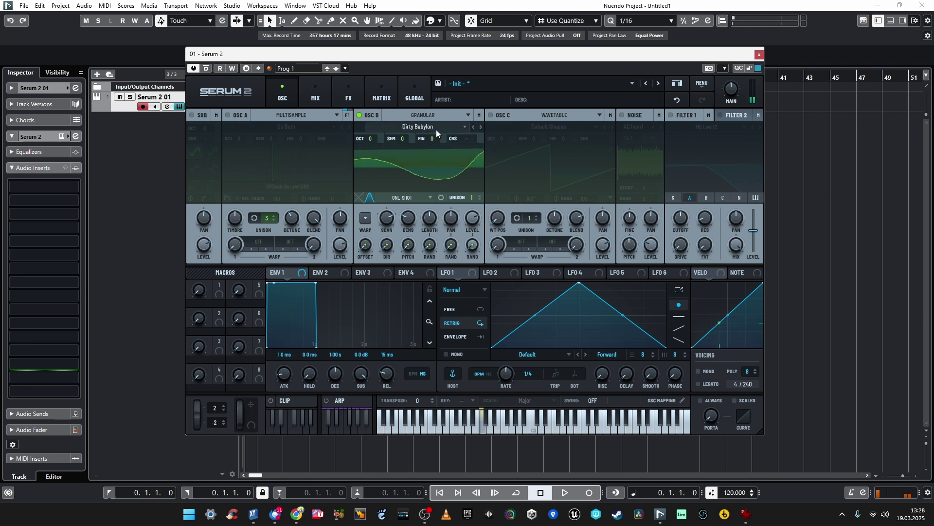
pyautogui.click(432, 197)
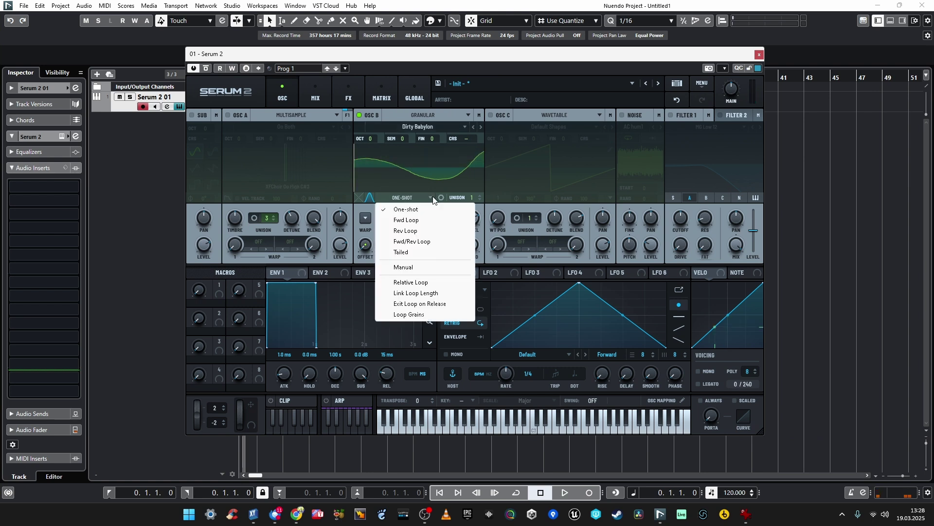
pyautogui.click(416, 221)
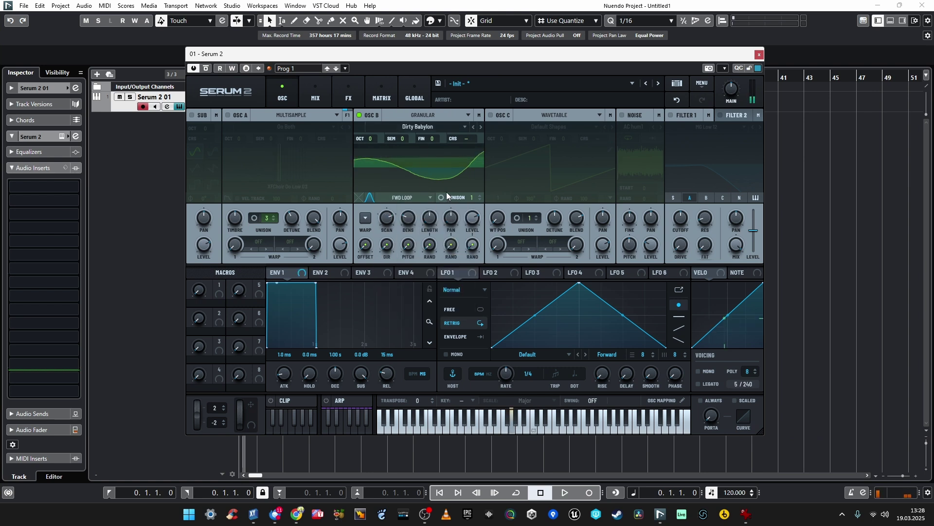
# Change Oscillator B's sample to Cello Finger Gliss Up C2 and raise its grain offset and randomization, with Rand Pan at 59%.
pyautogui.click(473, 127)
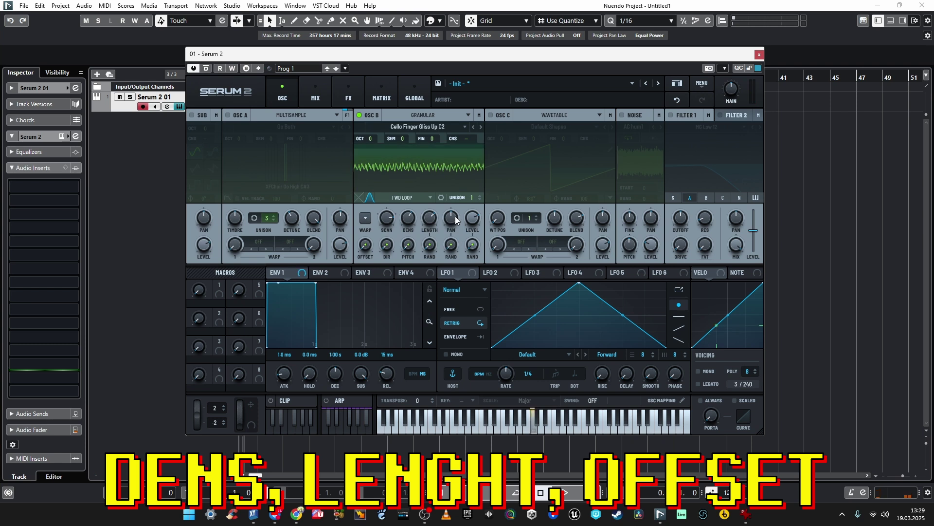
pyautogui.moveTo(365, 244); pyautogui.dragTo(470, 197)
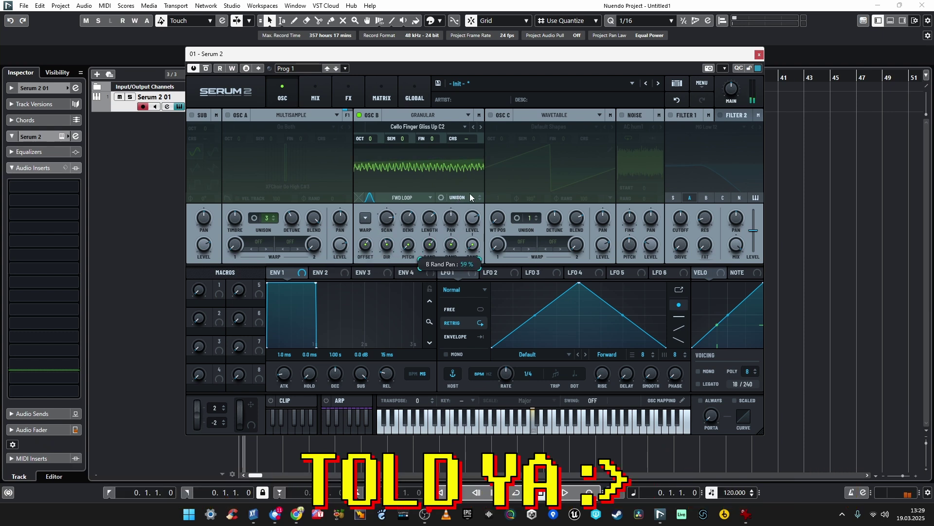
pyautogui.moveTo(366, 244); pyautogui.dragTo(365, 234)
# Turn off Oscillator B and enable Oscillator C in Spectral mode.
pyautogui.click(359, 115)
pyautogui.click(491, 115)
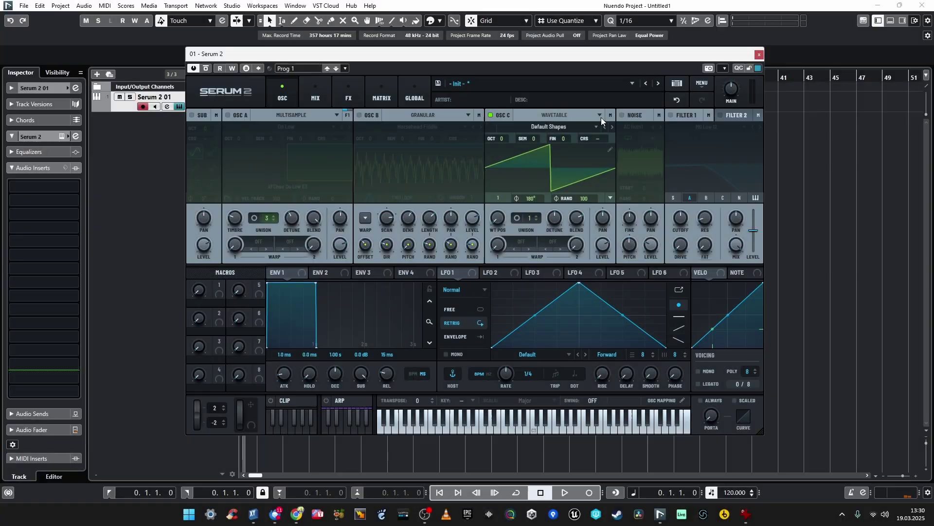
pyautogui.click(599, 115)
pyautogui.click(555, 170)
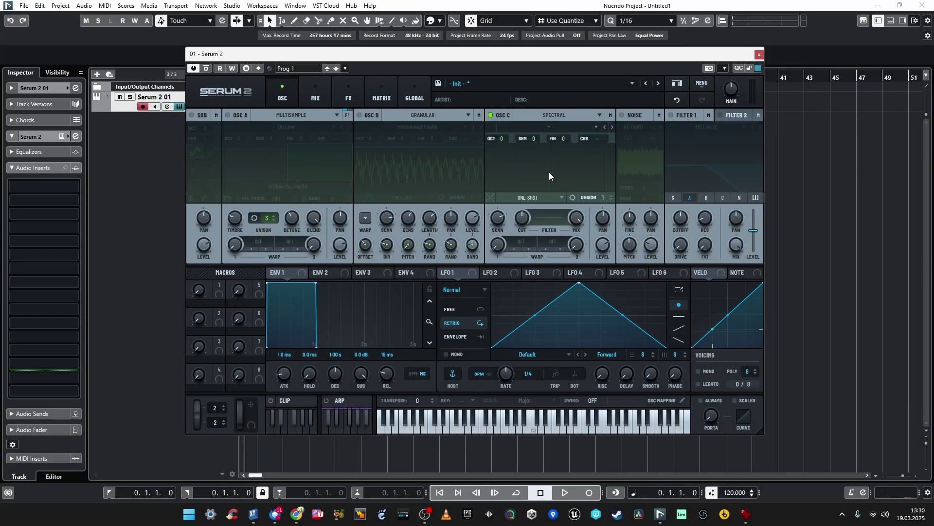
# Step Oscillator C through the spectral samples to Drone Crimson and try out its spectral filter curve editor.
pyautogui.click(613, 127)
pyautogui.click(612, 127)
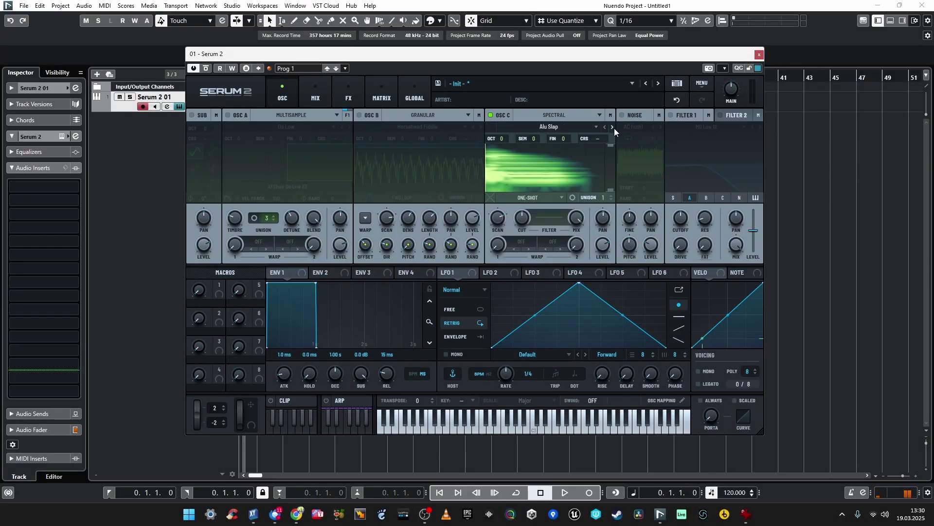
pyautogui.click(612, 127)
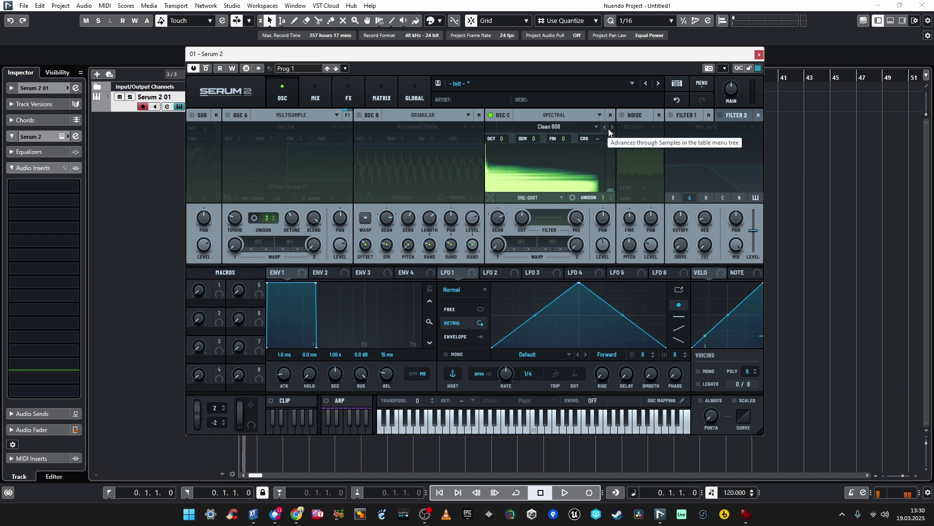
pyautogui.click(605, 127)
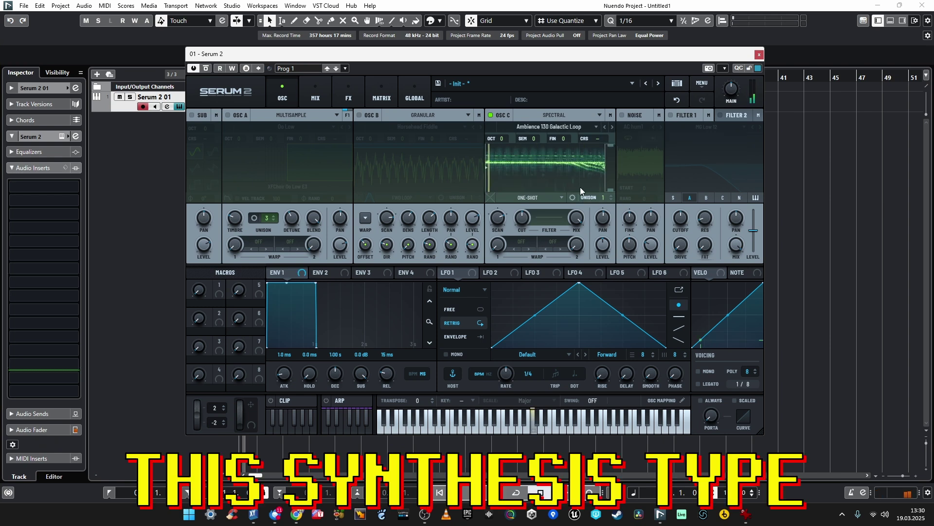
pyautogui.click(613, 127)
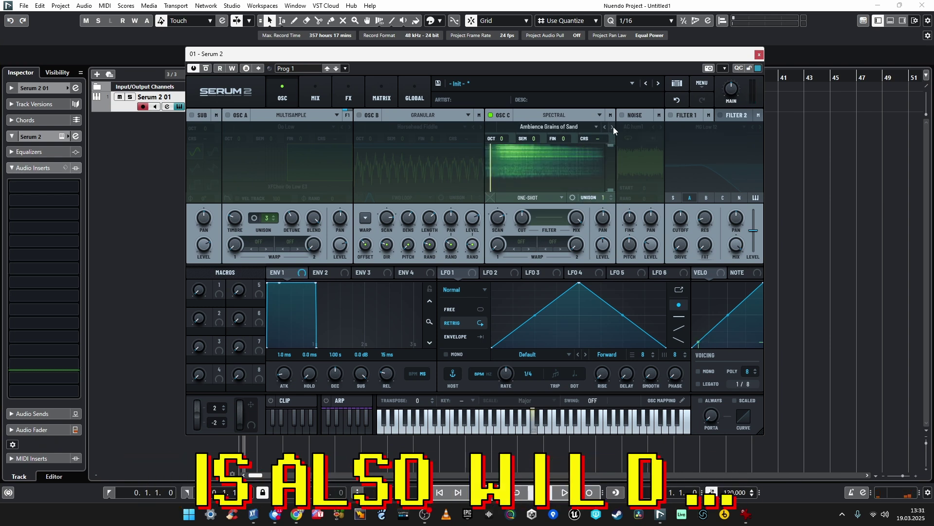
pyautogui.click(614, 127)
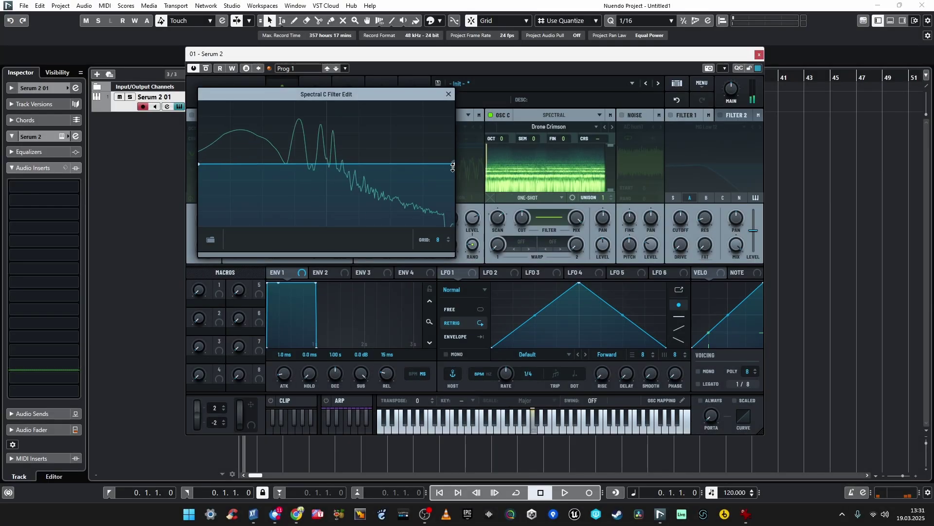
pyautogui.moveTo(453, 167)
pyautogui.mouseDown()
pyautogui.moveTo(454, 214)
pyautogui.moveTo(460, 165)
pyautogui.mouseUp()
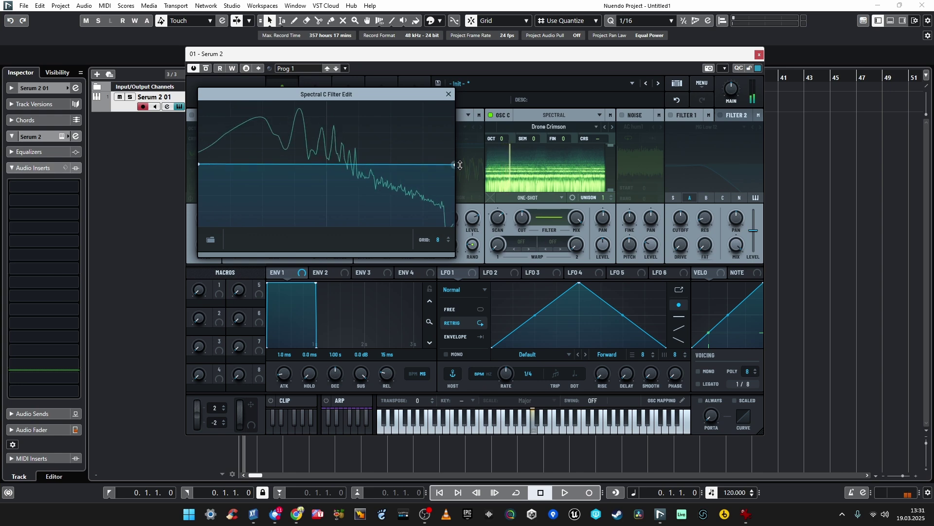
pyautogui.click(449, 93)
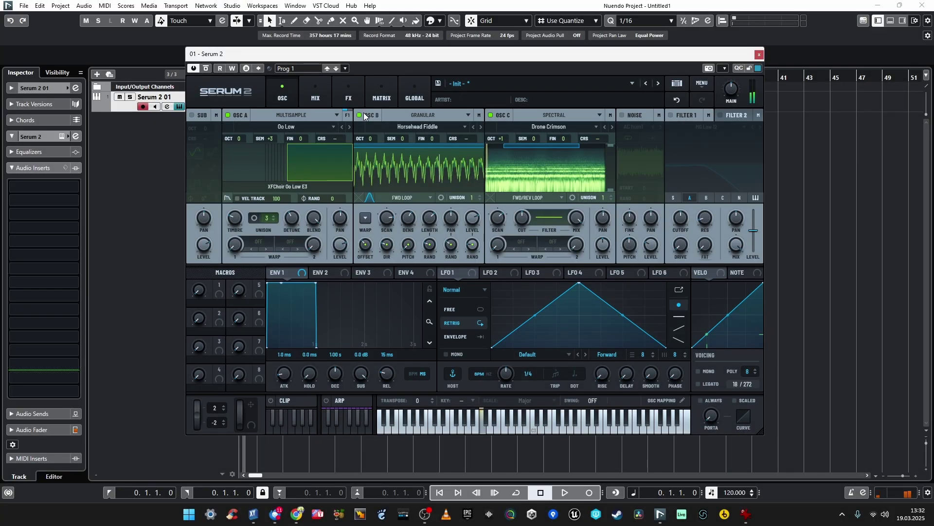
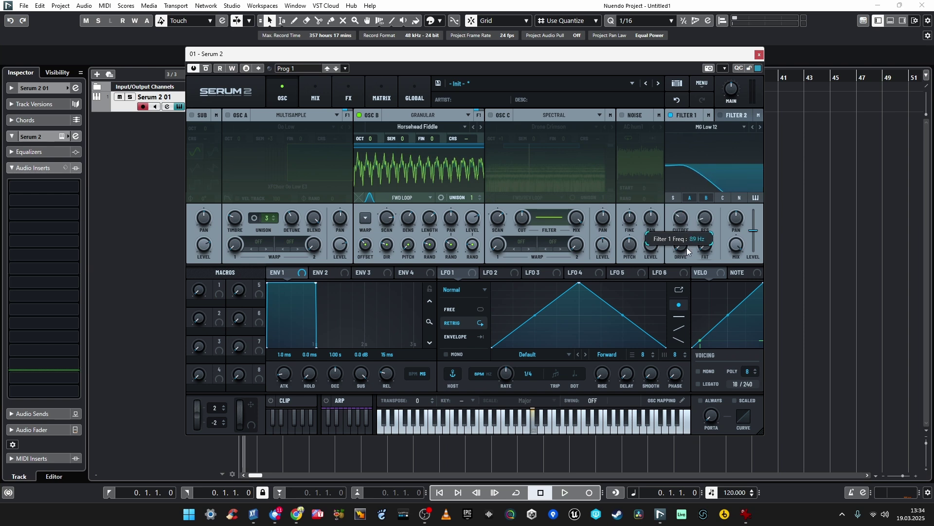
# Look through the Filter 1 type categories and choose Wsp from the S2 Filters.
pyautogui.click(743, 127)
pyautogui.moveTo(722, 141)
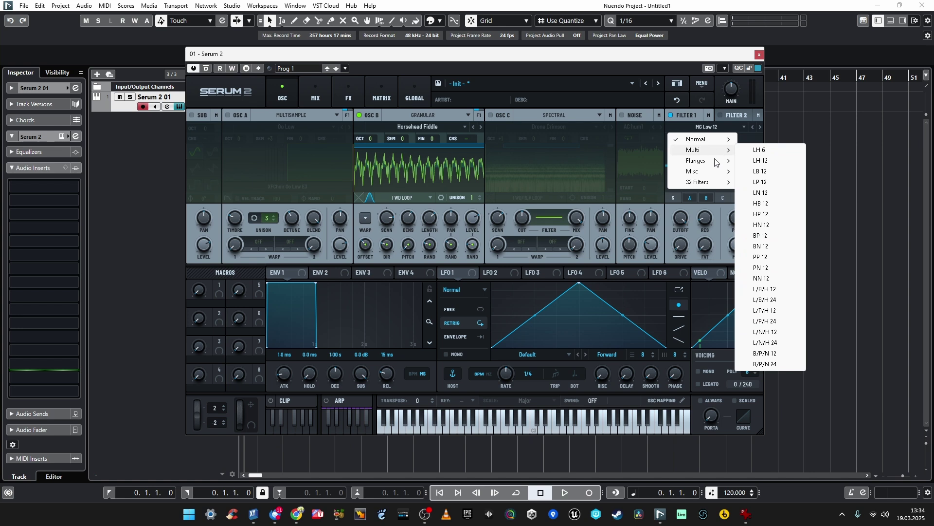
pyautogui.moveTo(714, 170)
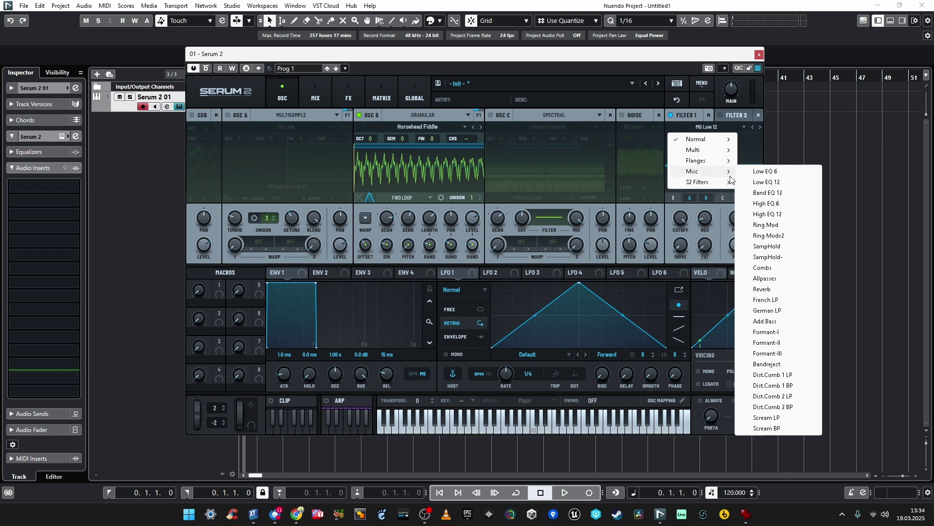
pyautogui.moveTo(724, 188)
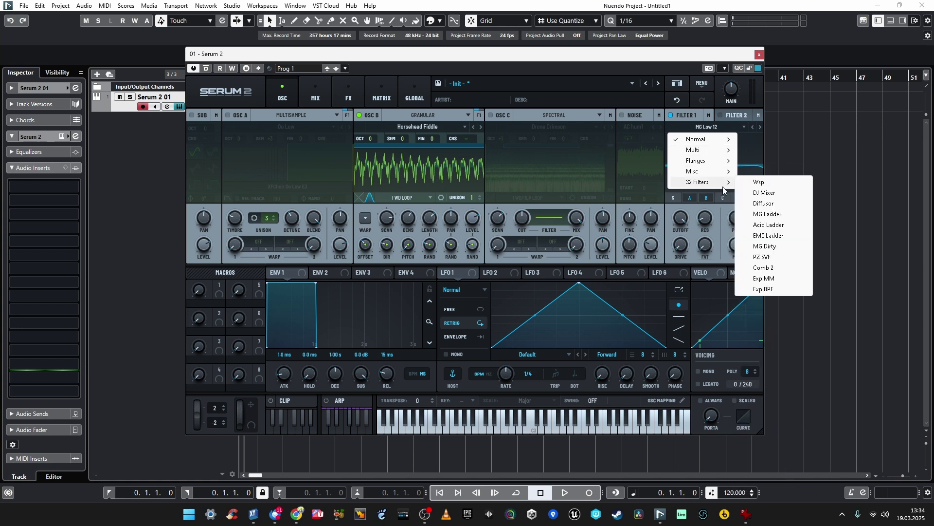
pyautogui.click(757, 182)
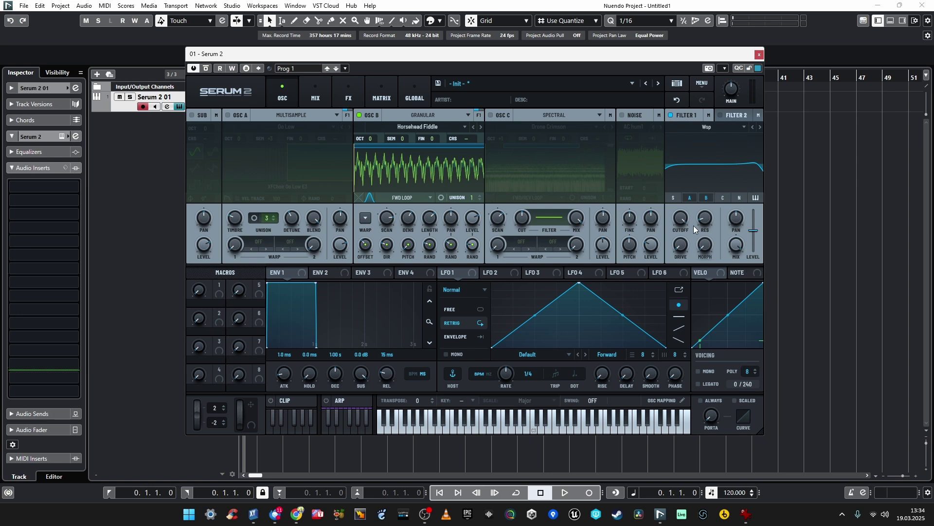
# Sweep the Wsp filter's cutoff, adjust its resonance, and lower the Filter 1 level to -8.8 dB.
pyautogui.moveTo(683, 222)
pyautogui.moveTo(682, 263); pyautogui.dragTo(700, 217)
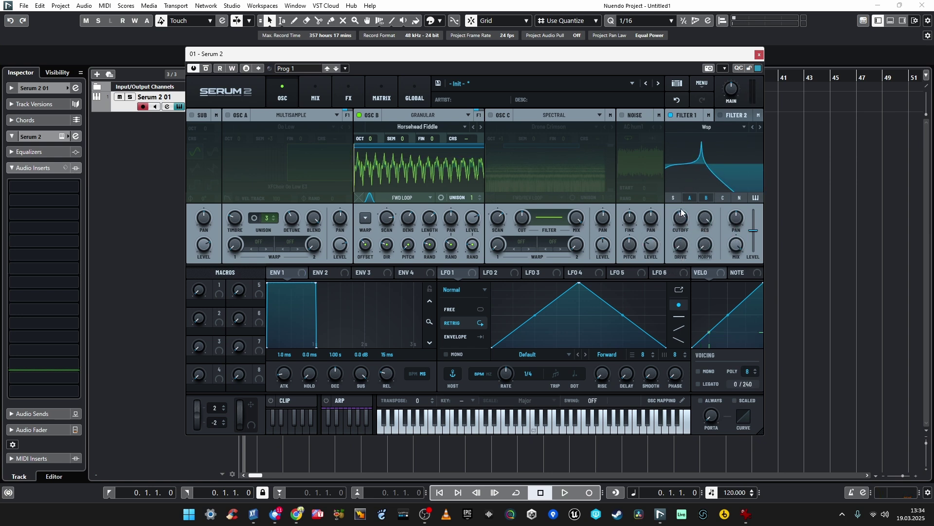
pyautogui.moveTo(682, 224)
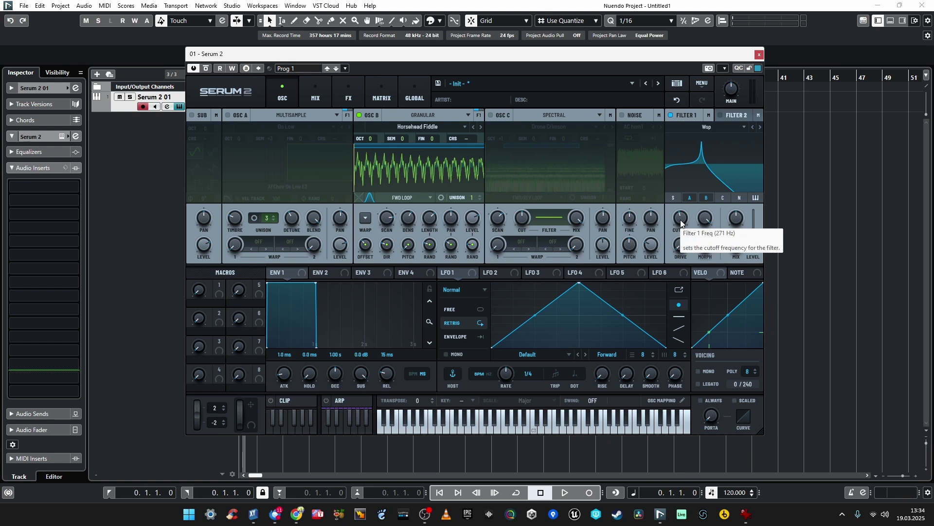
pyautogui.moveTo(681, 224); pyautogui.dragTo(686, 216)
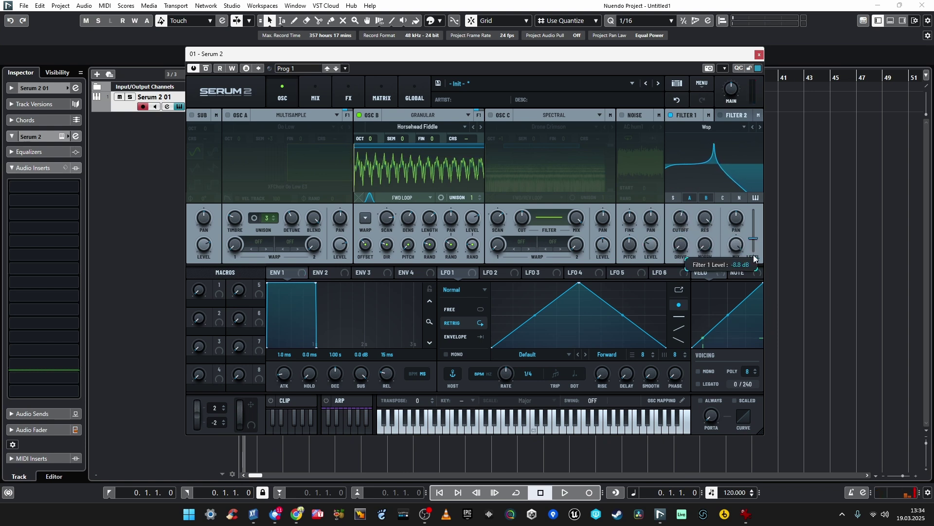
# Change Filter 1 to Acid Ladder, adjust its resonance and sweep the cutoff to about 5154 Hz.
pyautogui.click(706, 127)
pyautogui.moveTo(701, 181)
pyautogui.click(766, 225)
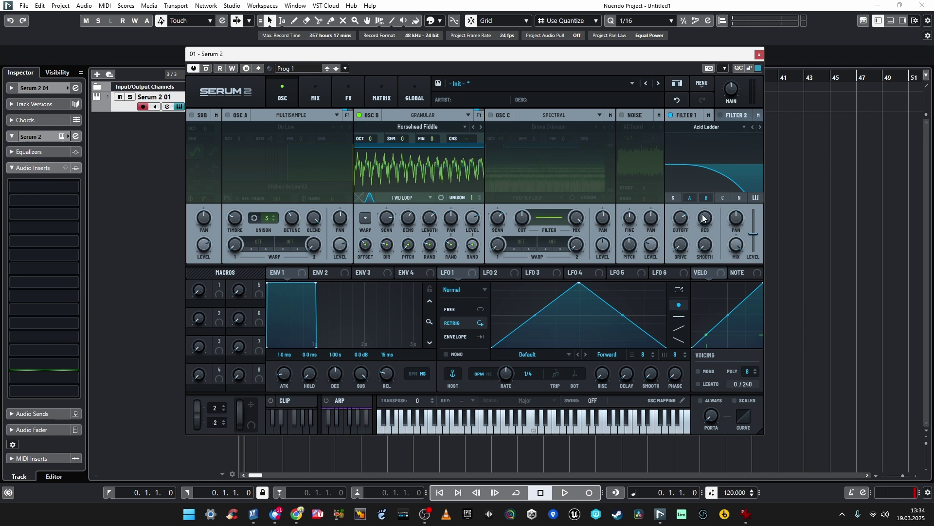
pyautogui.moveTo(704, 218); pyautogui.dragTo(684, 215)
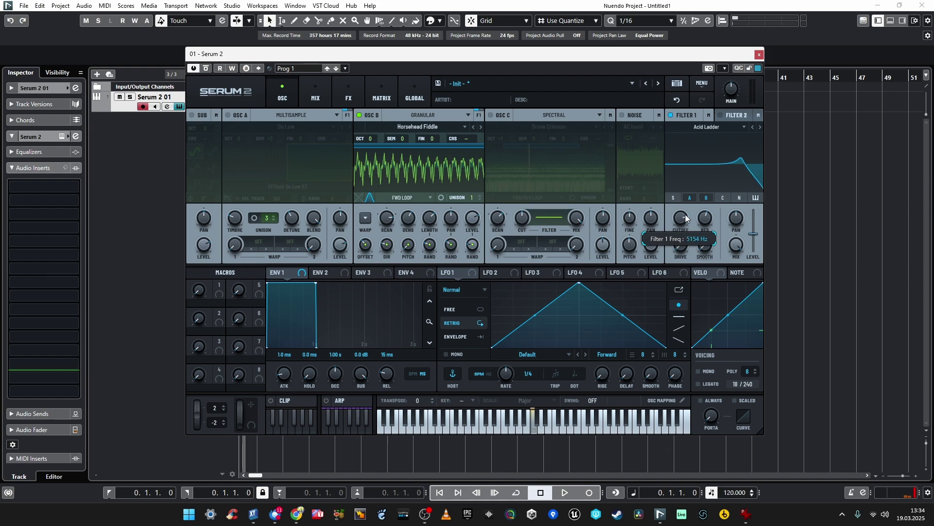
# Switch Filter 1 to MG Dirty and adjust its resonance, level and cutoff, ending with the cutoff at about 1334 Hz.
pyautogui.click(752, 127)
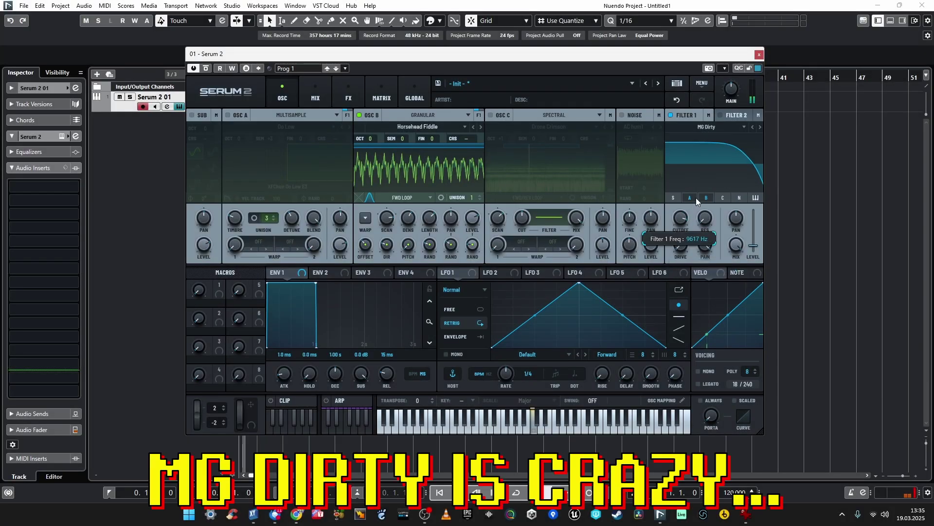
pyautogui.moveTo(696, 198); pyautogui.dragTo(699, 211)
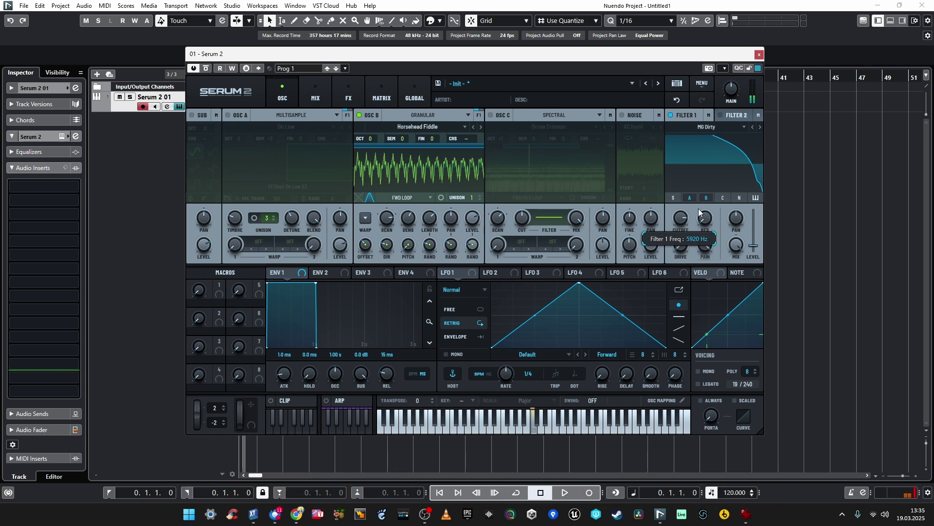
pyautogui.moveTo(705, 245); pyautogui.dragTo(684, 226)
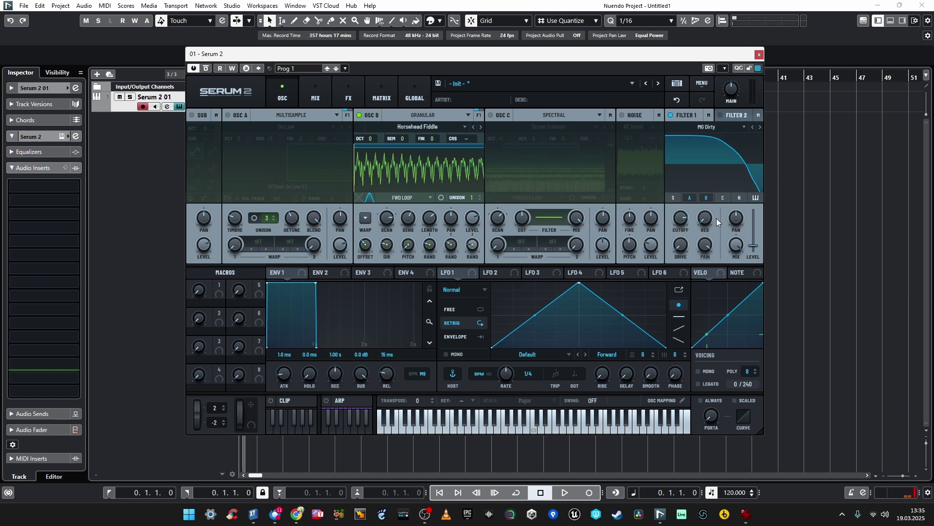
pyautogui.moveTo(754, 246); pyautogui.dragTo(758, 237)
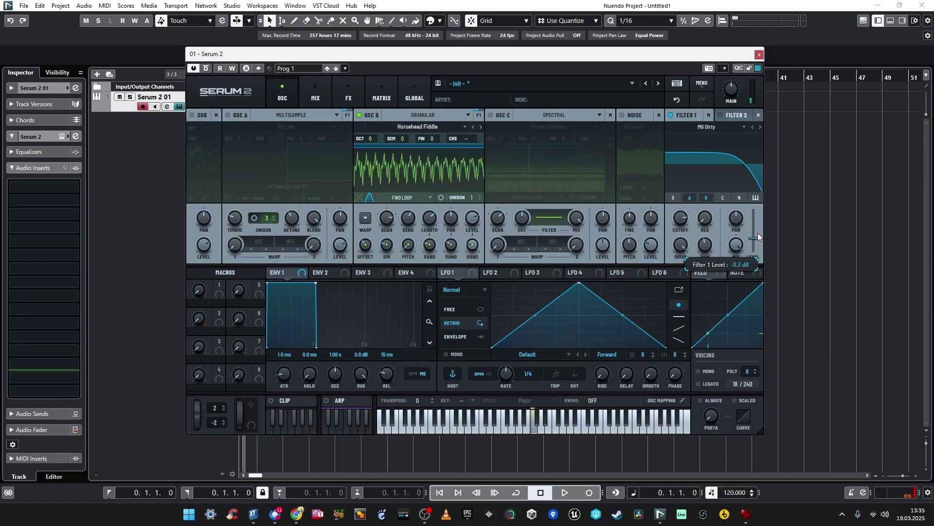
pyautogui.moveTo(685, 215)
pyautogui.mouseDown()
pyautogui.moveTo(690, 208)
pyautogui.moveTo(691, 235)
pyautogui.moveTo(701, 212)
pyautogui.mouseUp()
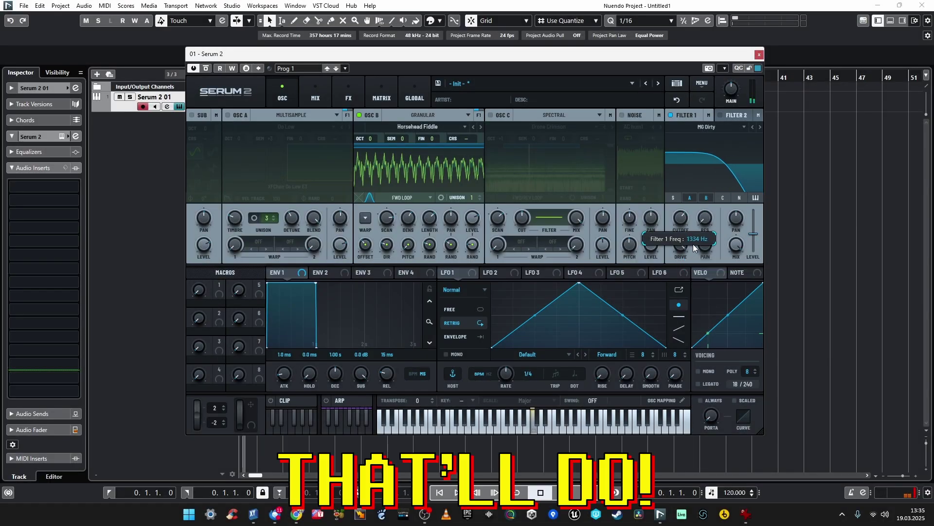
# Switch Filter 1 off and route oscillator B to Filter 2, showing the Filter 2 settings.
pyautogui.moveTo(693, 244); pyautogui.dragTo(703, 214)
pyautogui.click(670, 116)
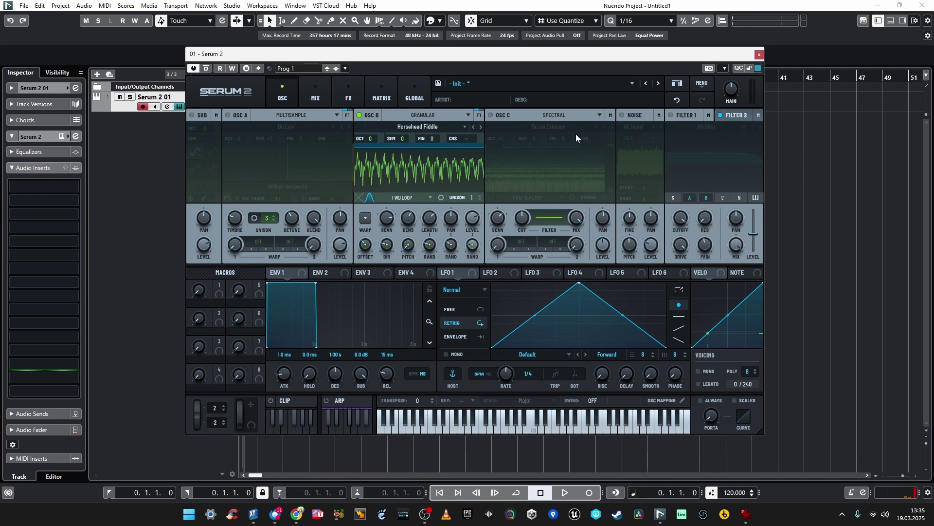
pyautogui.click(482, 112)
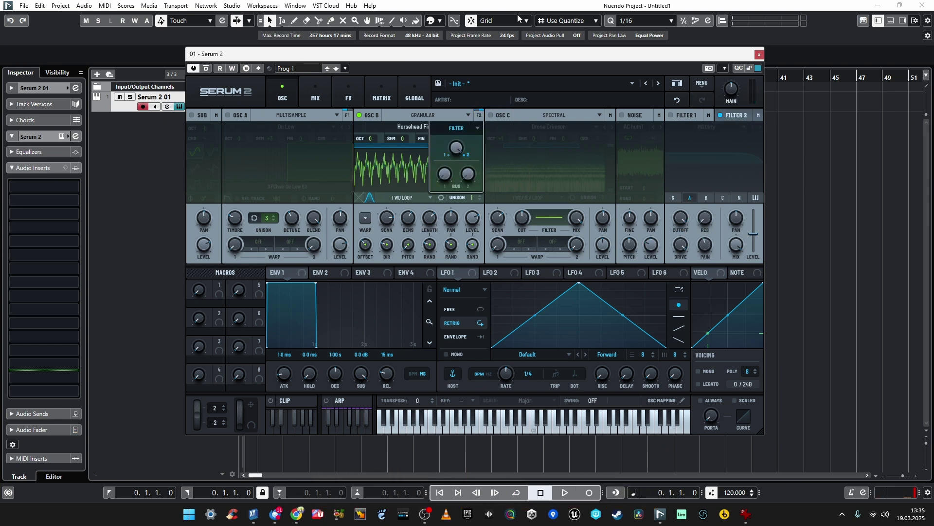
pyautogui.click(736, 115)
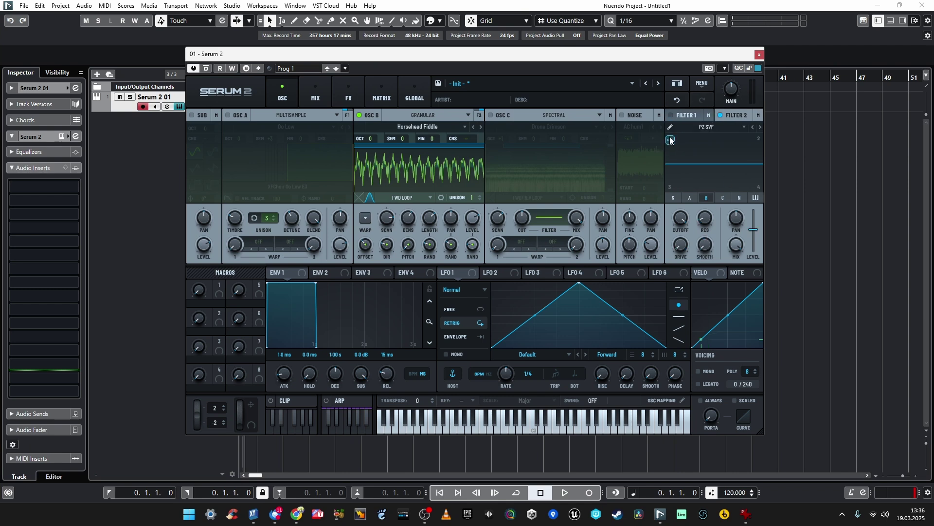
# Open the Filter 2 P2 SVF curve editor and pull bands 6 and 7 down into two narrow dips.
pyautogui.click(670, 128)
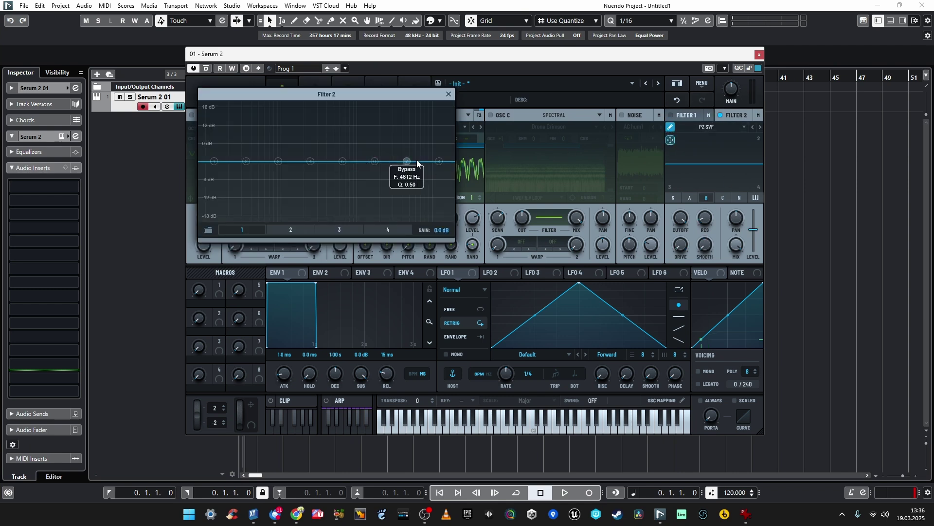
pyautogui.moveTo(408, 161); pyautogui.dragTo(374, 180)
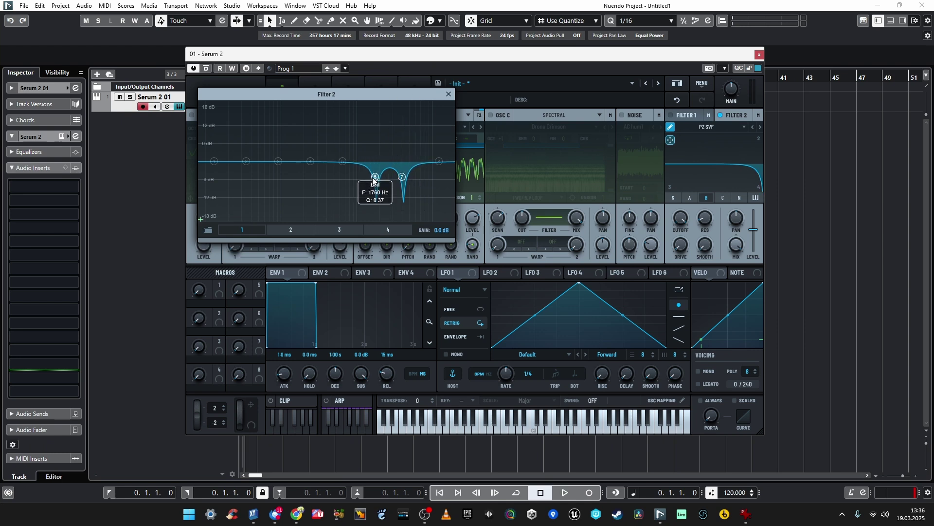
pyautogui.scroll(3, 374, 179)
# Sweep the Filter 2 cutoff, try out band 8 in the curve and close the curve editor.
pyautogui.moveTo(683, 232)
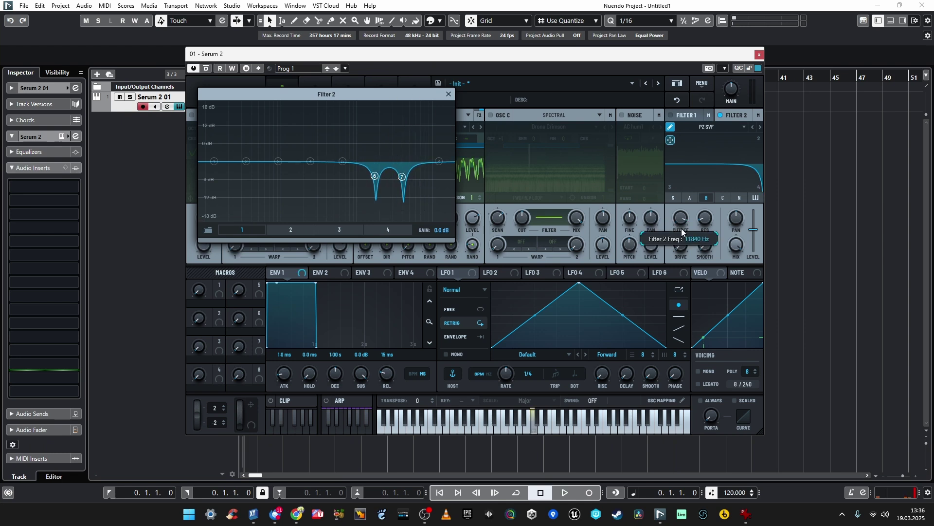
pyautogui.moveTo(664, 264)
pyautogui.mouseDown()
pyautogui.moveTo(654, 292)
pyautogui.moveTo(679, 241)
pyautogui.moveTo(667, 284)
pyautogui.moveTo(675, 269)
pyautogui.mouseUp()
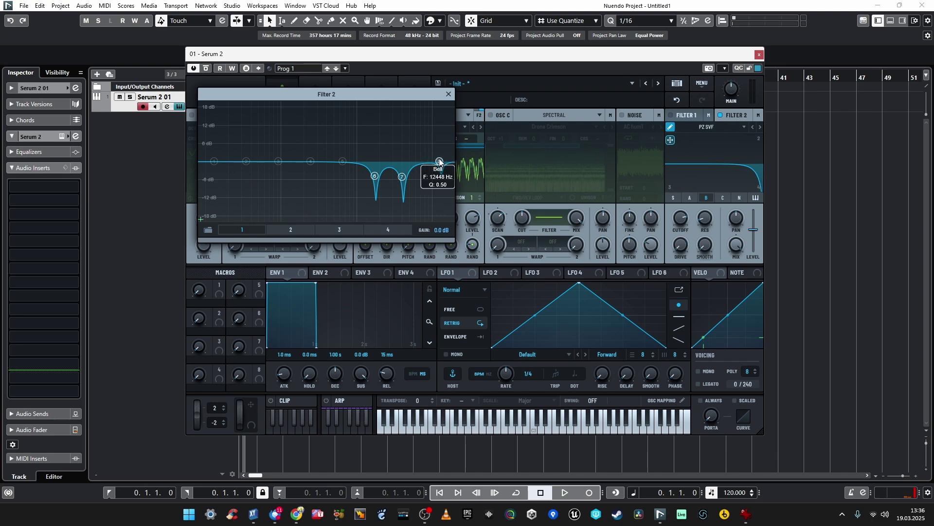
pyautogui.moveTo(440, 163); pyautogui.dragTo(428, 145)
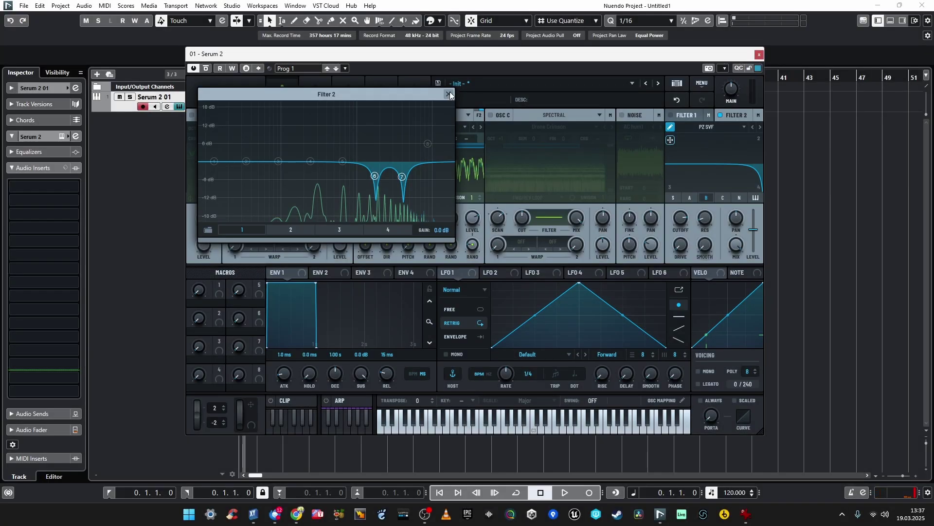
pyautogui.click(449, 93)
# Look through the output routing options of Filter 1 and Filter 2.
pyautogui.click(691, 115)
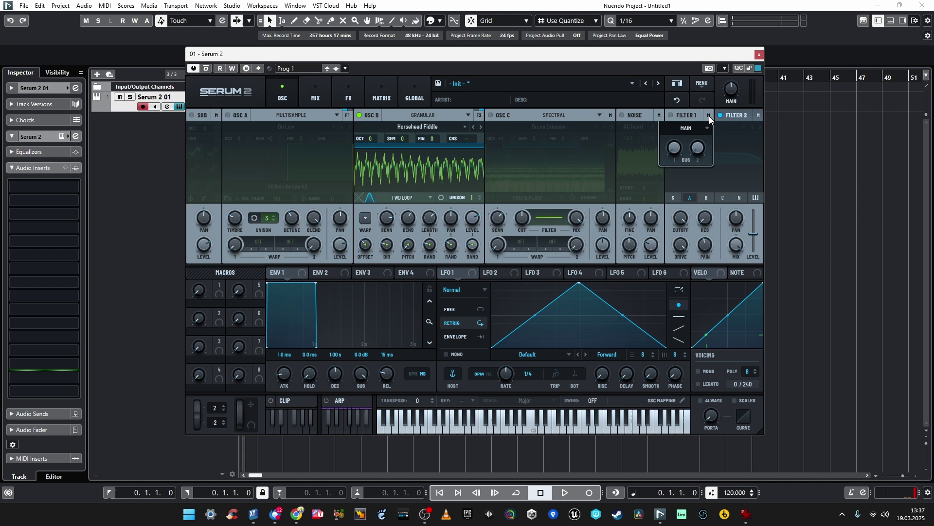
pyautogui.moveTo(761, 112)
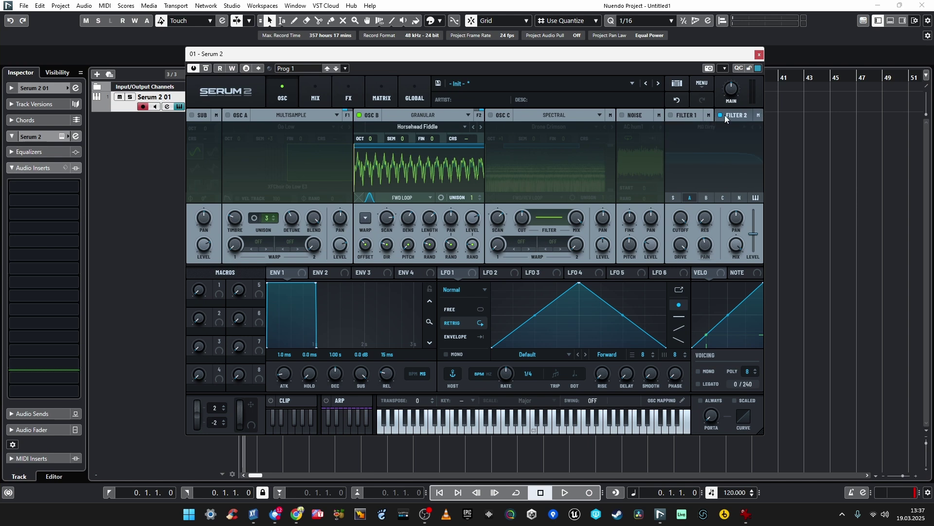
pyautogui.click(709, 128)
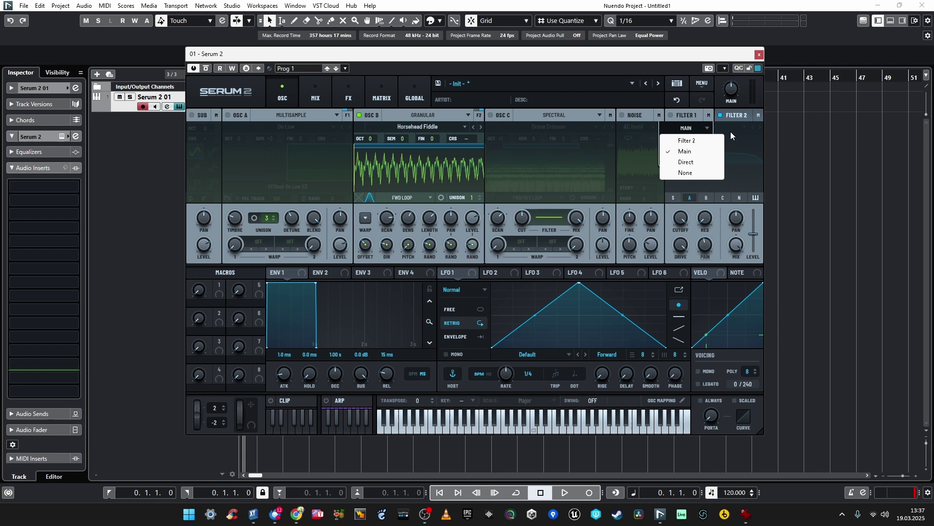
pyautogui.click(757, 128)
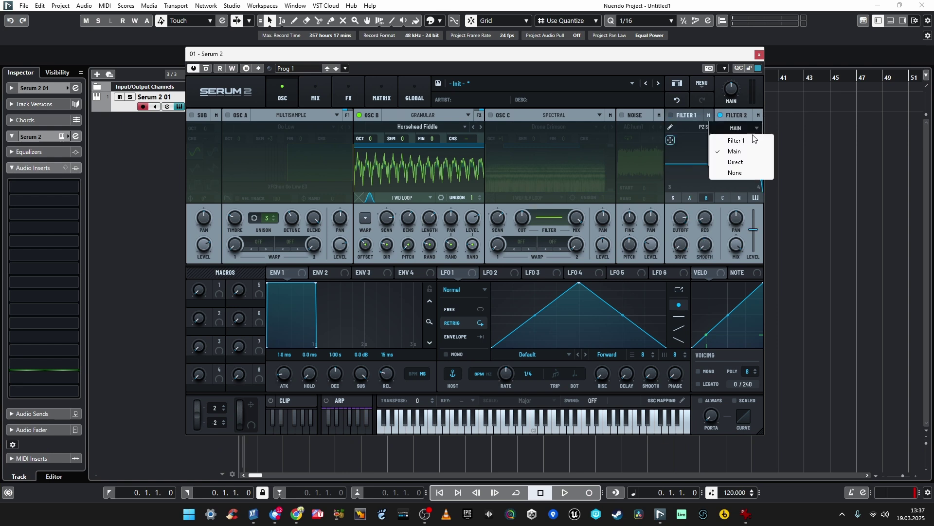
pyautogui.click(589, 76)
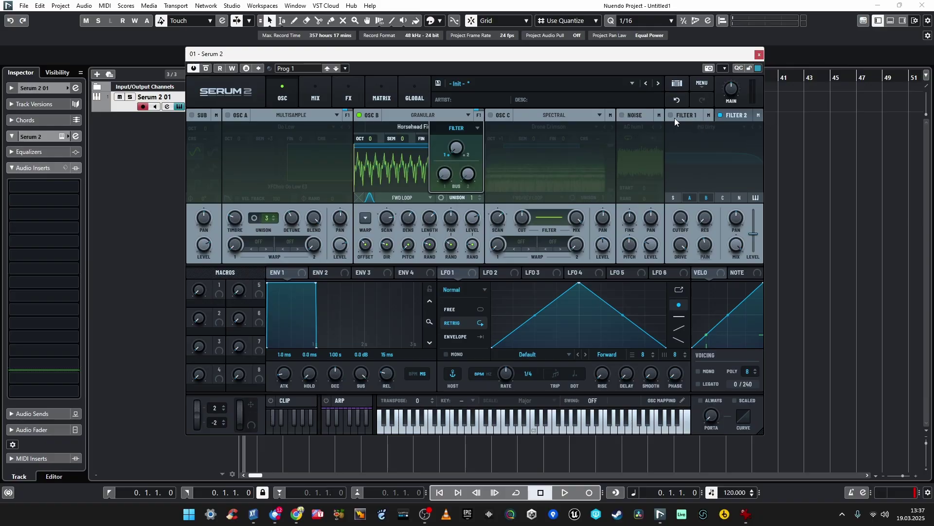
# Turn Filter 1 back on and set LFO 1 to the Chaos: Rossler mode.
pyautogui.click(673, 116)
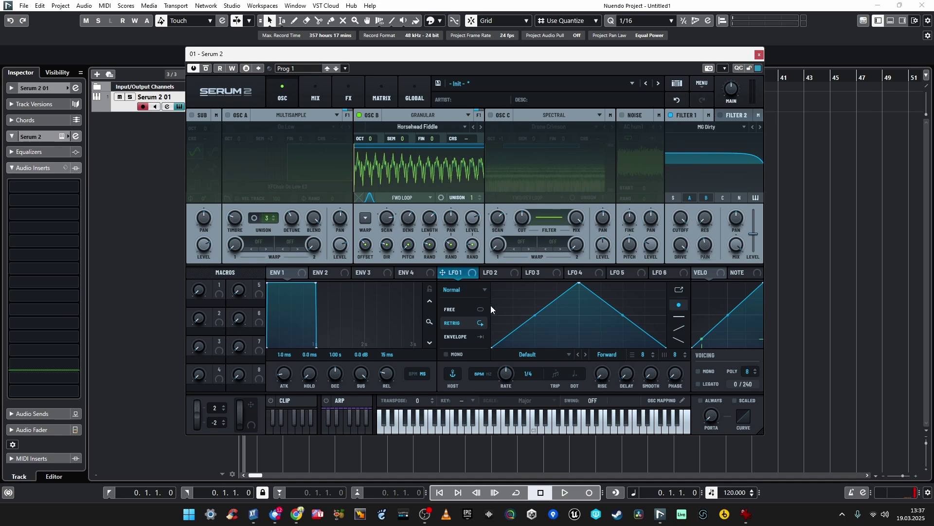
pyautogui.click(485, 290)
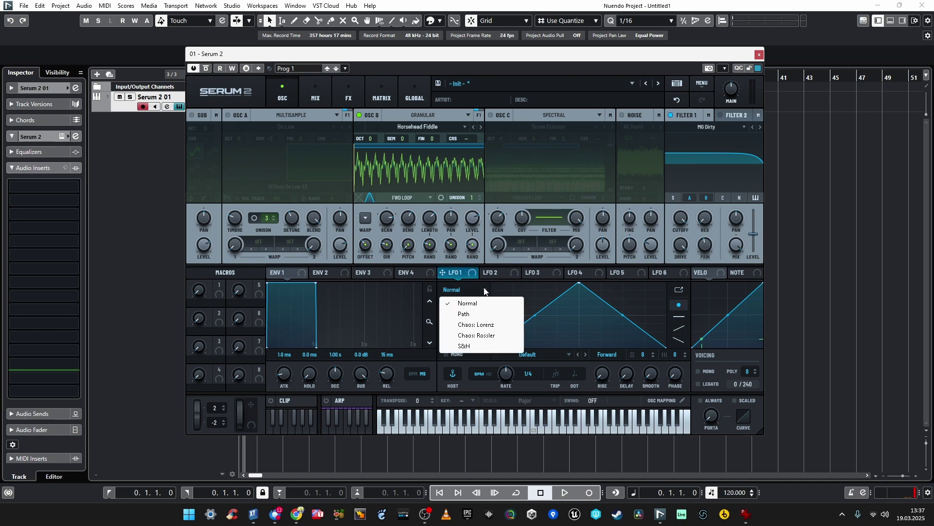
pyautogui.click(476, 336)
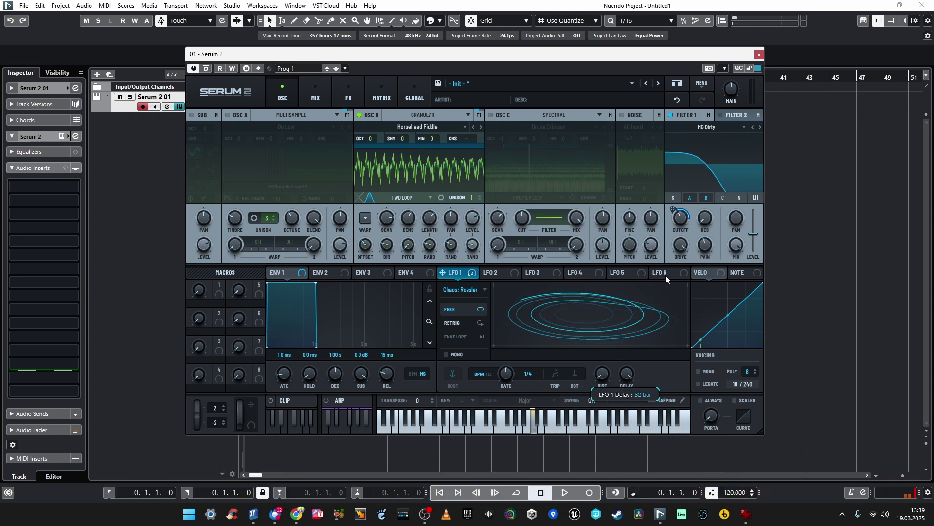
# Try the Chaos: Lorenz mode on LFO 1, return it to Normal and step to the next shape preset.
pyautogui.click(486, 289)
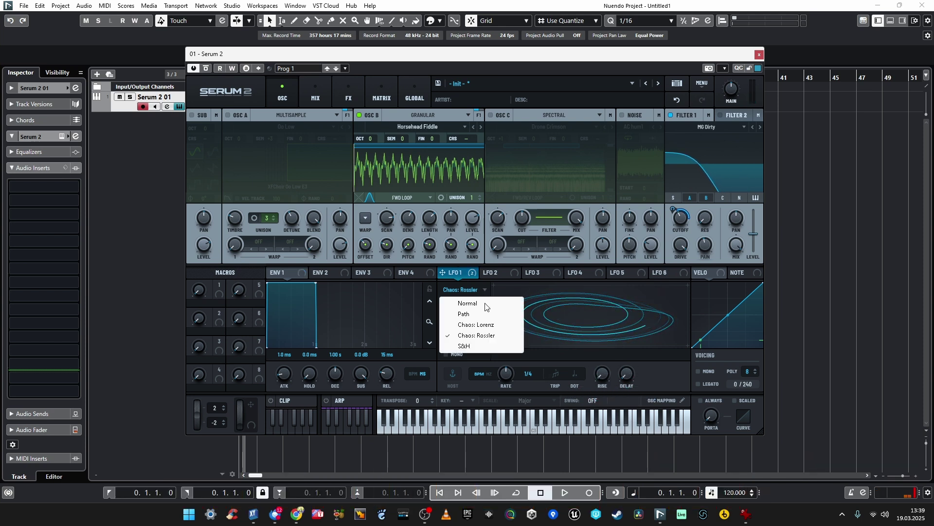
pyautogui.click(486, 325)
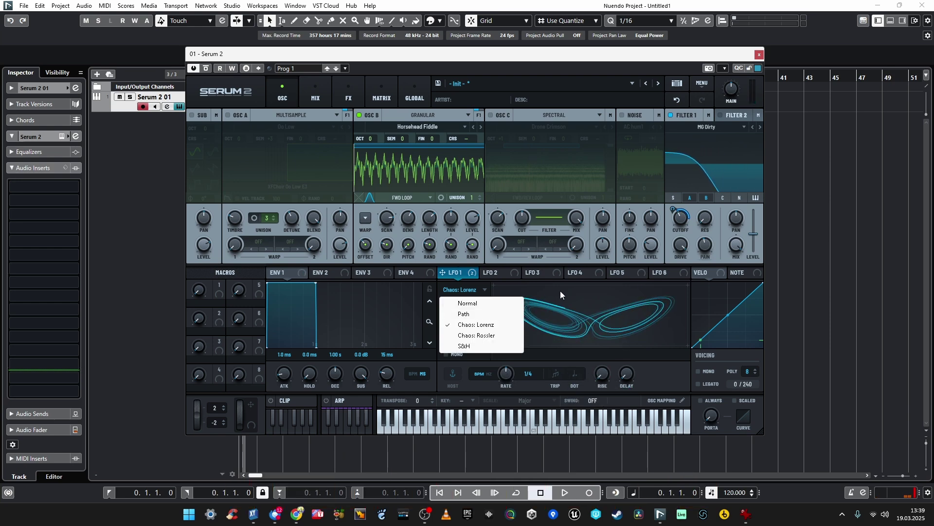
pyautogui.click(452, 323)
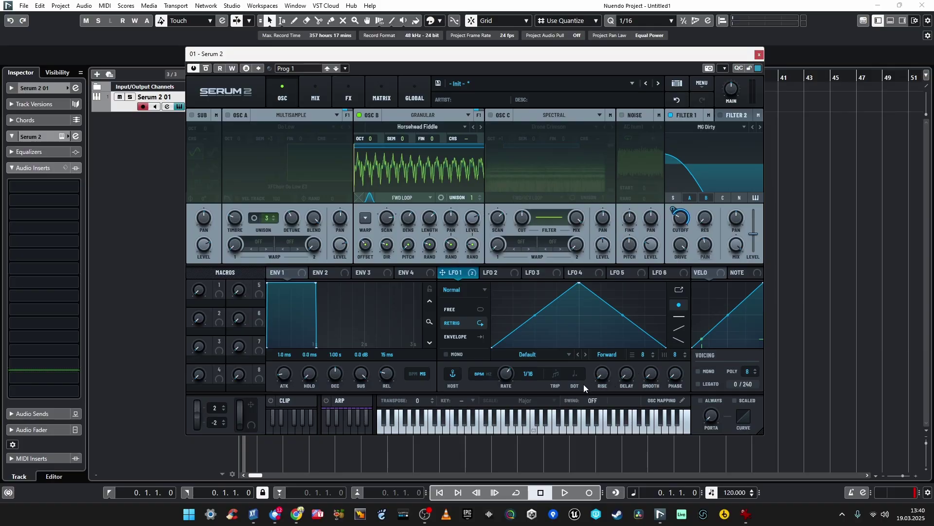
pyautogui.click(585, 354)
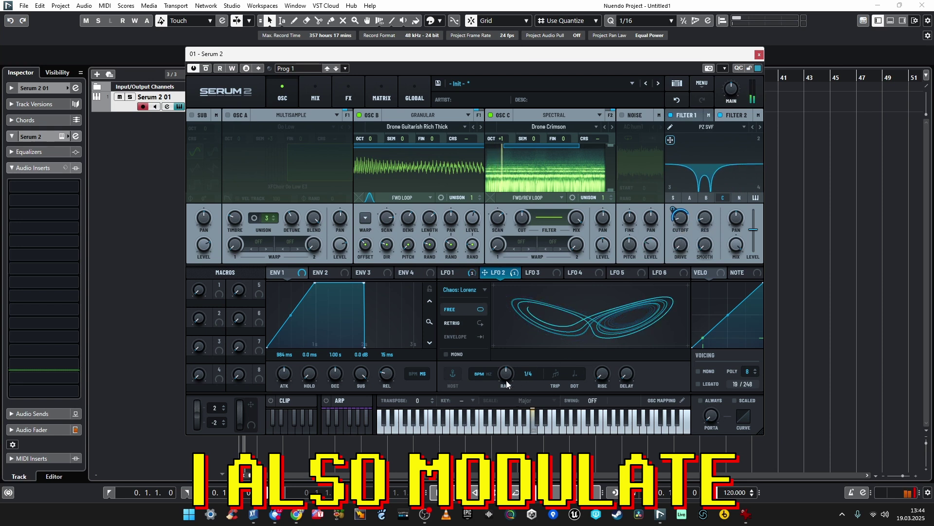
# Adjust the LFO 2 rate, and give LFO 3 a rate of 1/2 in Chaos: Lorenz mode.
pyautogui.moveTo(506, 380); pyautogui.dragTo(506, 384)
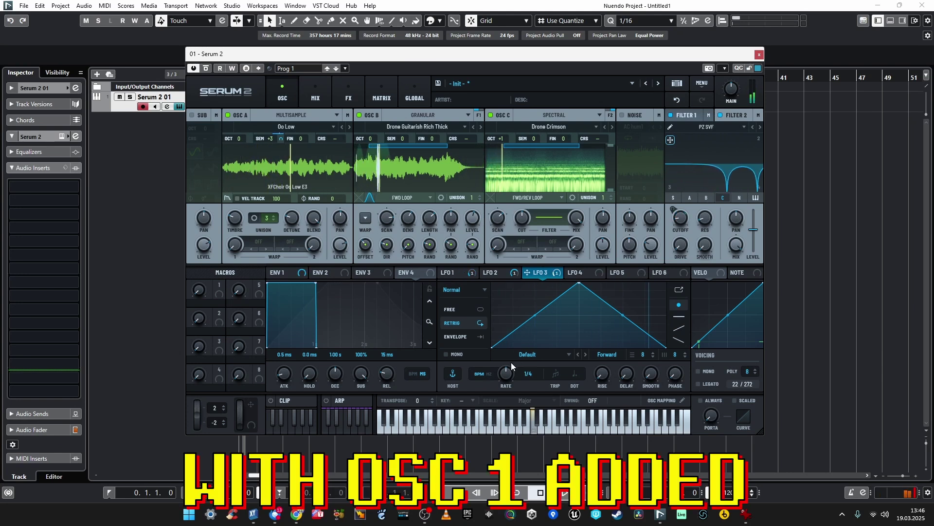
pyautogui.moveTo(506, 373); pyautogui.dragTo(509, 387)
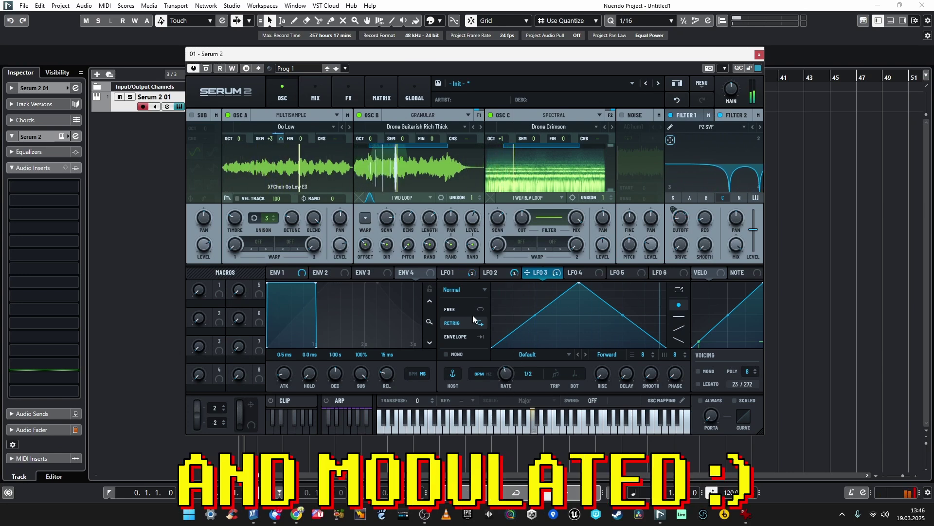
pyautogui.click(483, 289)
pyautogui.click(480, 335)
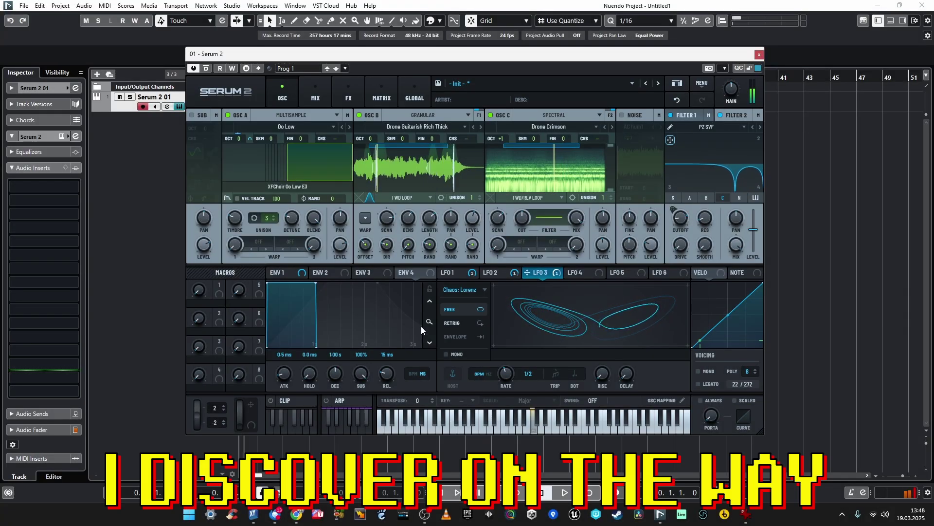
# Sweep the rate of LFO 3 through faster values, ending at 1/32.
pyautogui.moveTo(506, 367); pyautogui.dragTo(514, 355)
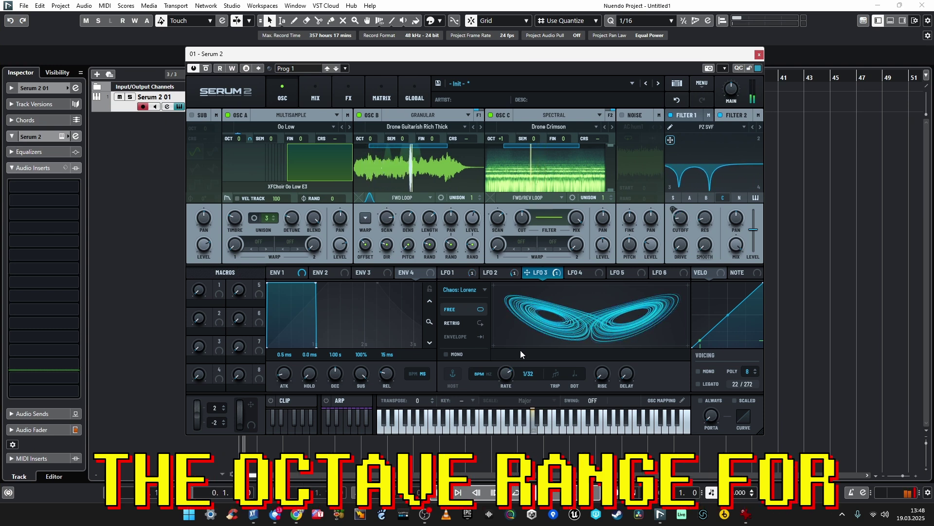
pyautogui.moveTo(520, 349); pyautogui.dragTo(524, 346)
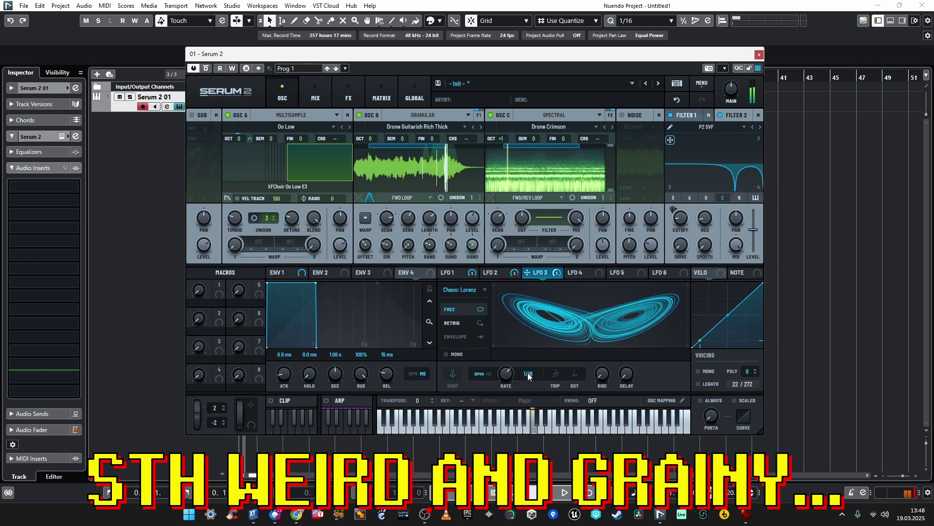
pyautogui.moveTo(526, 361)
pyautogui.mouseDown()
pyautogui.moveTo(527, 350)
pyautogui.moveTo(527, 358)
pyautogui.moveTo(515, 356)
pyautogui.mouseUp()
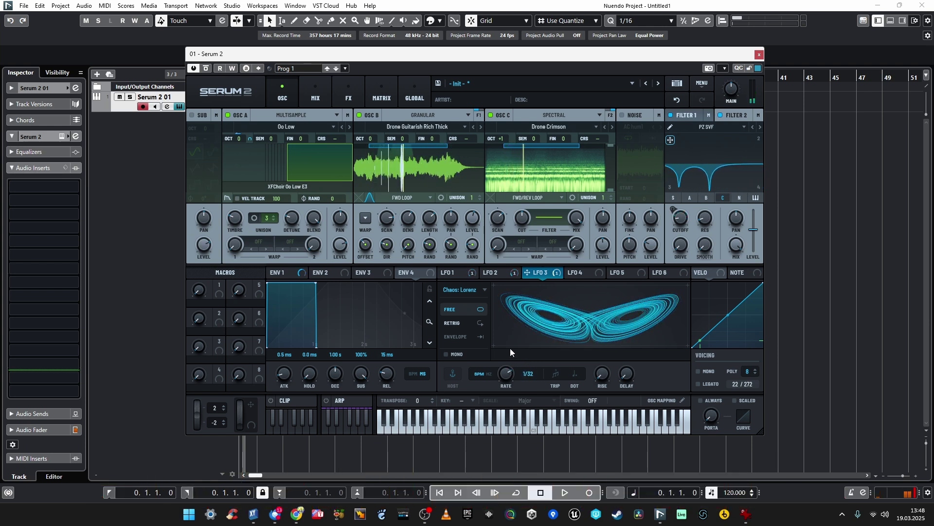
# Switch off oscillators B and C and try the LFO 3 rate on oscillator A alone, ending at 1/32.
pyautogui.click(359, 115)
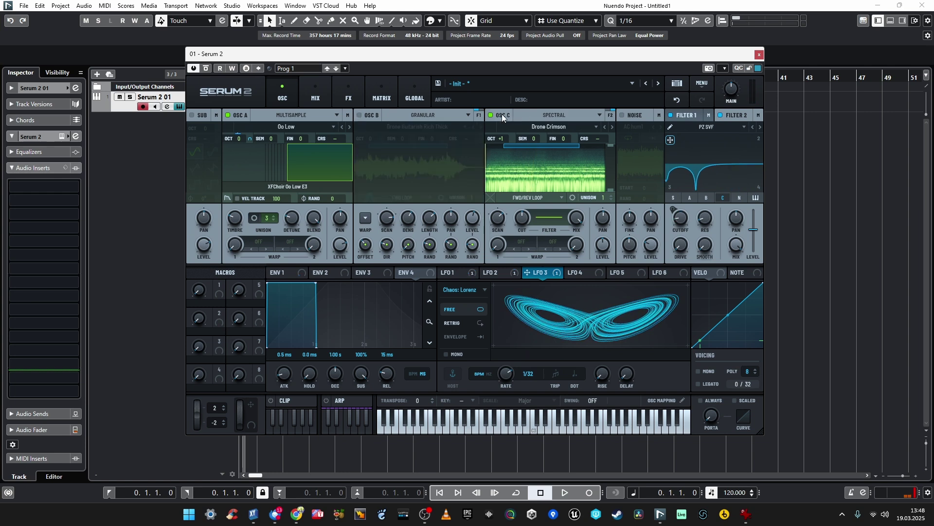
pyautogui.click(491, 115)
pyautogui.moveTo(506, 373); pyautogui.dragTo(531, 404)
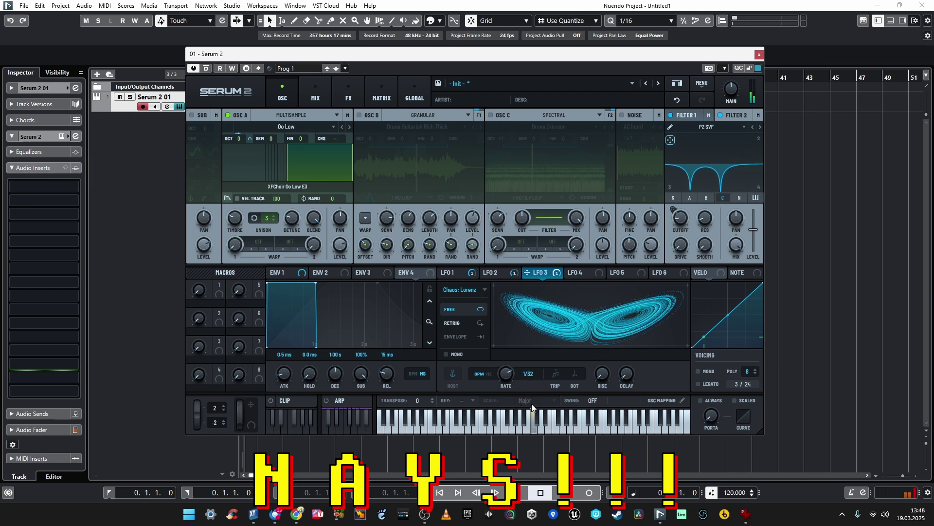
# Assign LFO 4 to modulate the rate of LFO 3 and set that rate to 1/16.
pyautogui.click(585, 274)
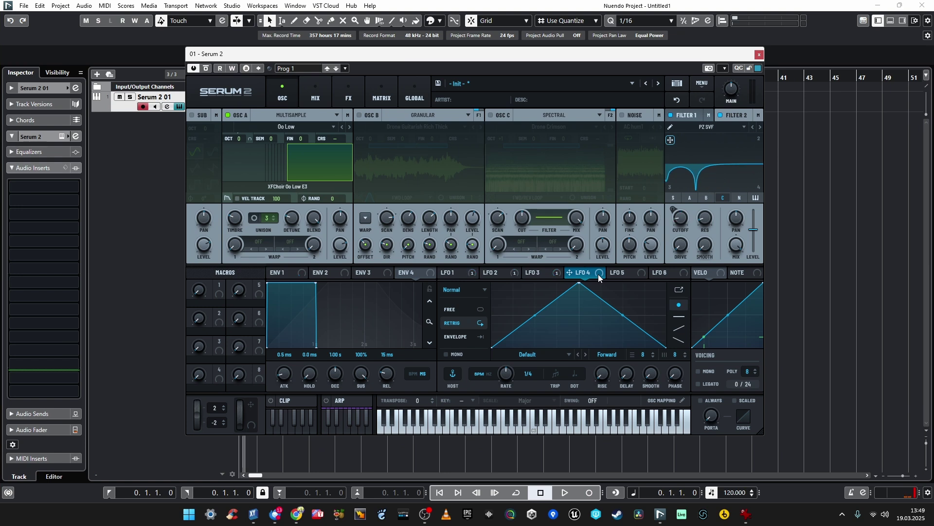
pyautogui.moveTo(597, 273); pyautogui.dragTo(509, 379)
pyautogui.click(535, 272)
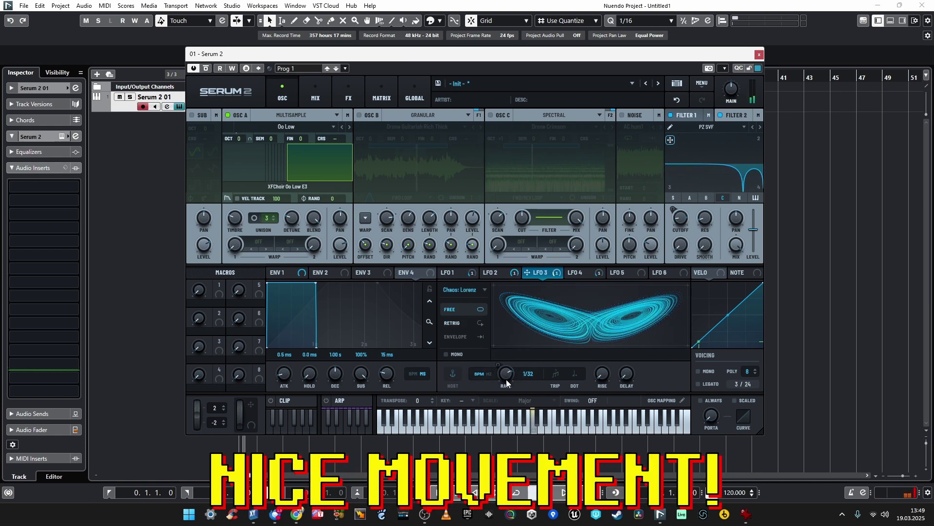
pyautogui.moveTo(507, 375); pyautogui.dragTo(507, 384)
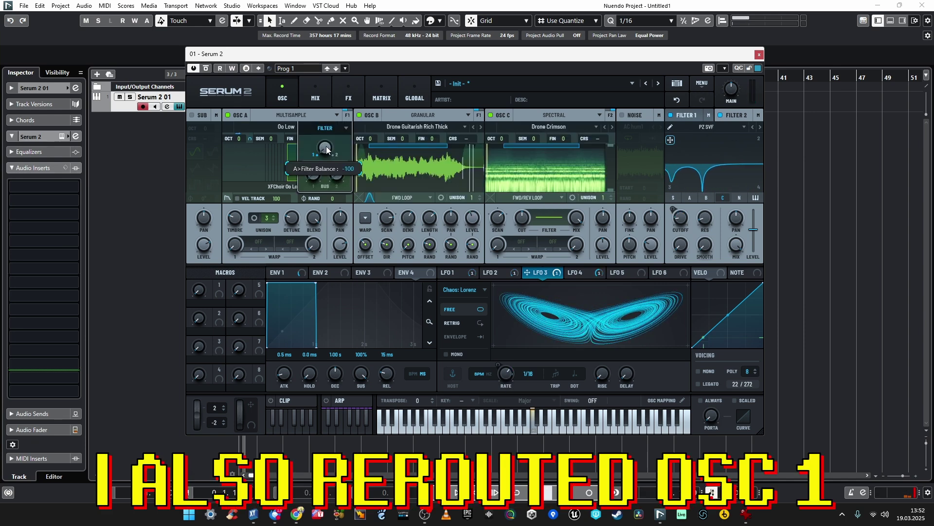
# Adjust oscillator A's filter balance between Filter 1 and Filter 2.
pyautogui.moveTo(326, 146); pyautogui.dragTo(370, 105)
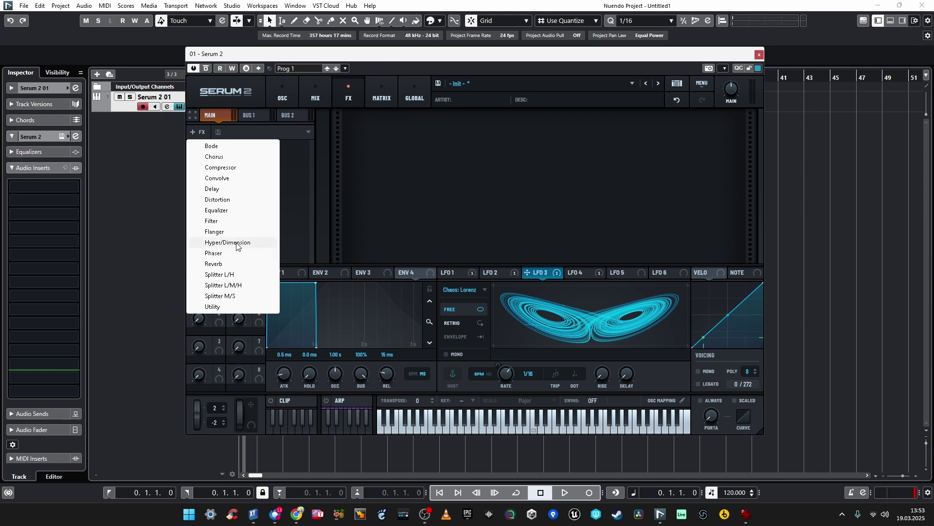
# Add a Hyper/Dimension effect to the main effects chain and adjust its Dimension section.
pyautogui.click(239, 244)
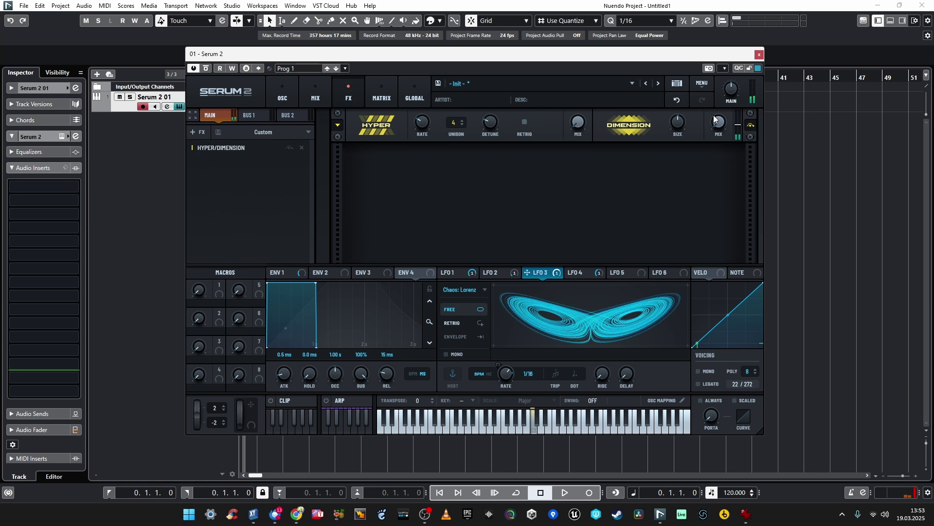
pyautogui.moveTo(740, 72); pyautogui.dragTo(748, 50)
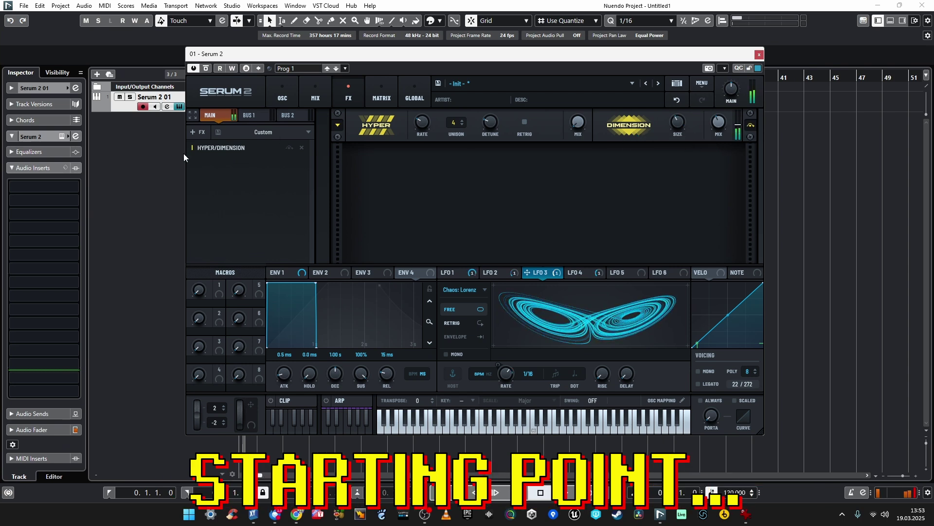
# Consult the New and Enhanced FX page of the Serum 2 What's New PDF in the browser.
pyautogui.click(199, 132)
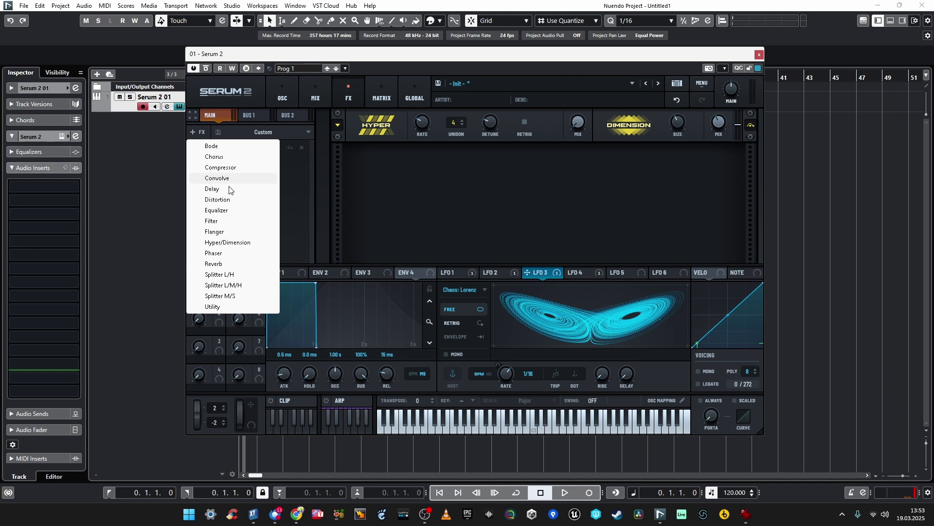
pyautogui.click(297, 514)
pyautogui.click(300, 472)
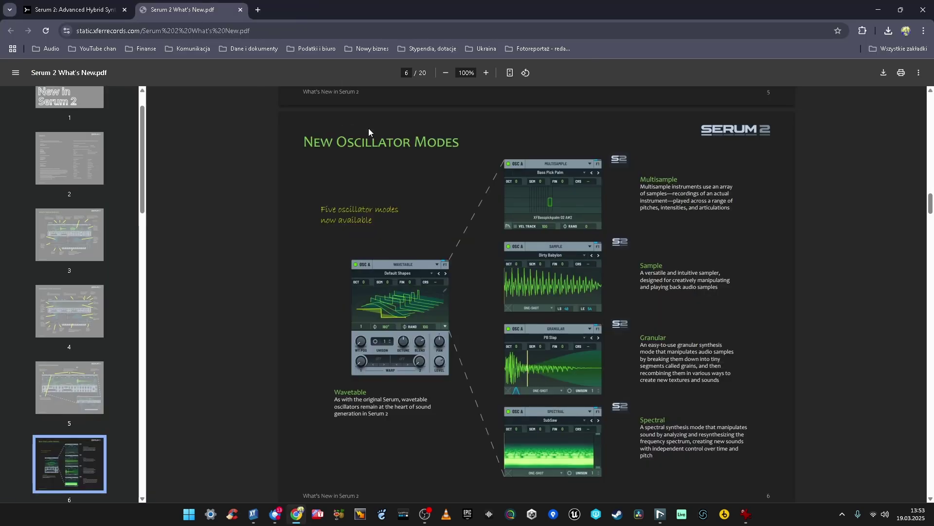
pyautogui.scroll(-20, 331, 180)
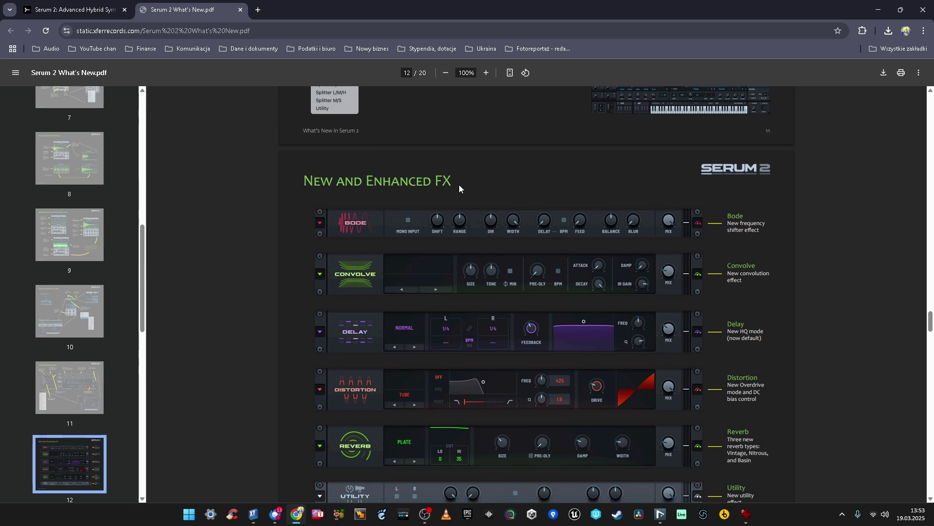
pyautogui.scroll(-1, 460, 185)
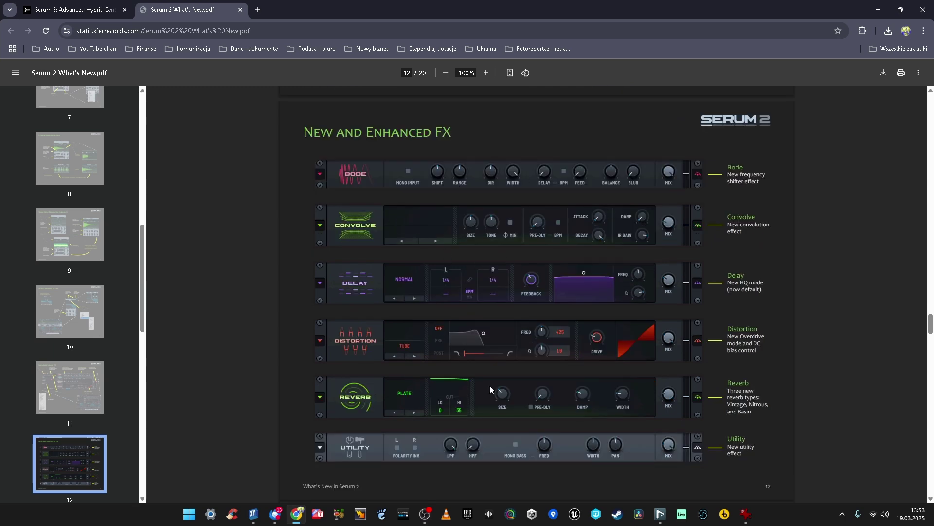
# Switch back to Nuendo and add a Bode effect to the main effects chain.
pyautogui.moveTo(663, 510)
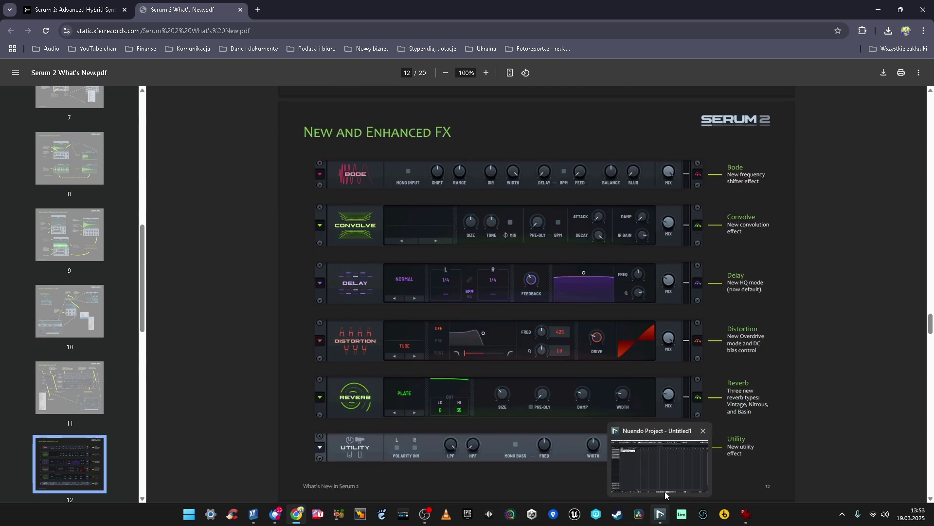
pyautogui.click(665, 491)
pyautogui.click(192, 133)
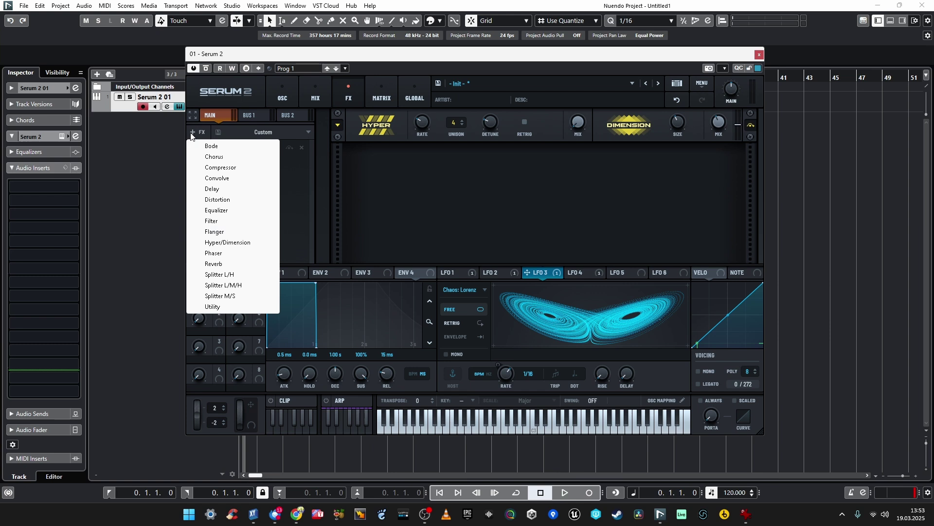
pyautogui.click(208, 150)
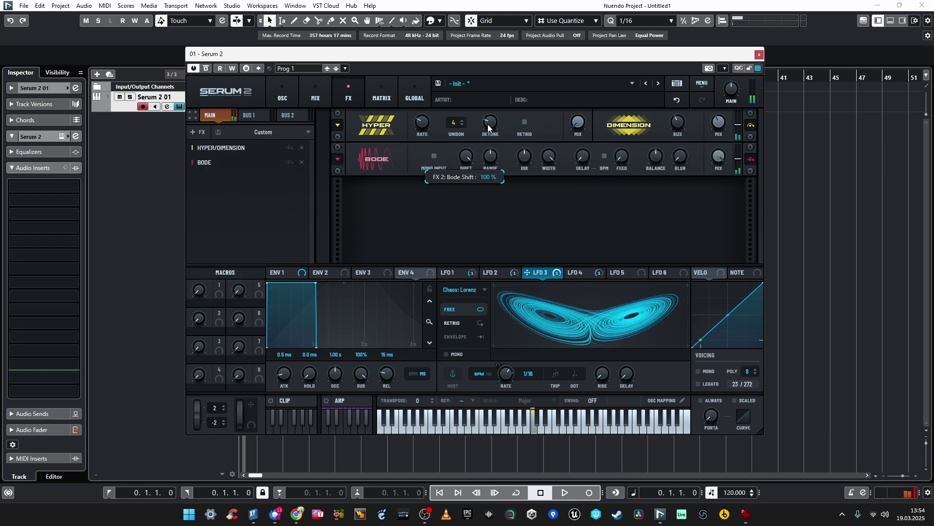
# Adjust the Bode effect's shift and direction, and re-enable the bypassed Hyper/Dimension effect for comparison.
pyautogui.moveTo(474, 177); pyautogui.dragTo(469, 196)
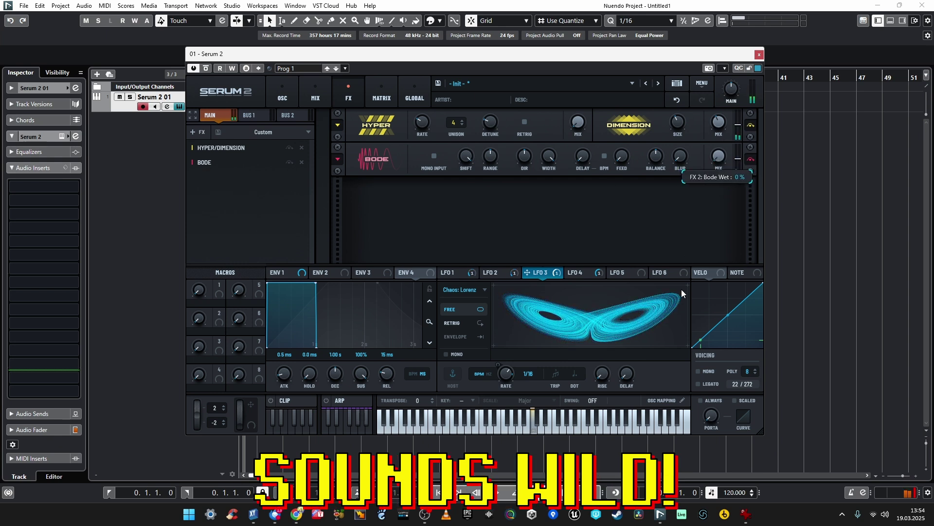
pyautogui.moveTo(525, 160)
pyautogui.mouseDown()
pyautogui.moveTo(551, 112)
pyautogui.moveTo(512, 247)
pyautogui.moveTo(516, 170)
pyautogui.mouseUp()
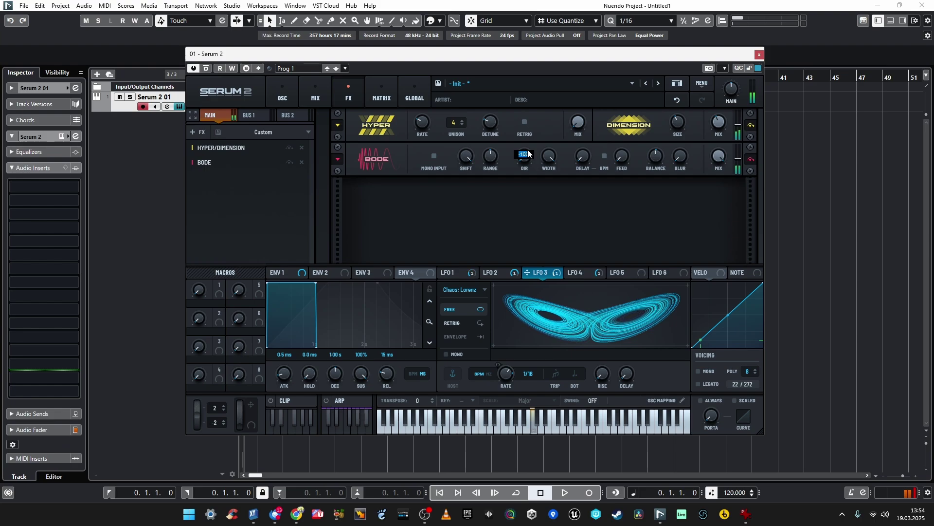
pyautogui.moveTo(528, 153)
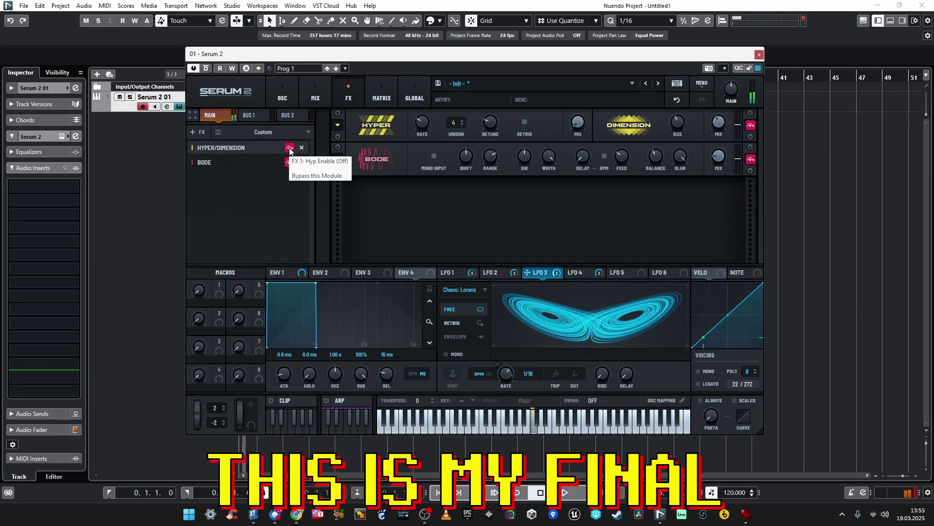
pyautogui.click(289, 148)
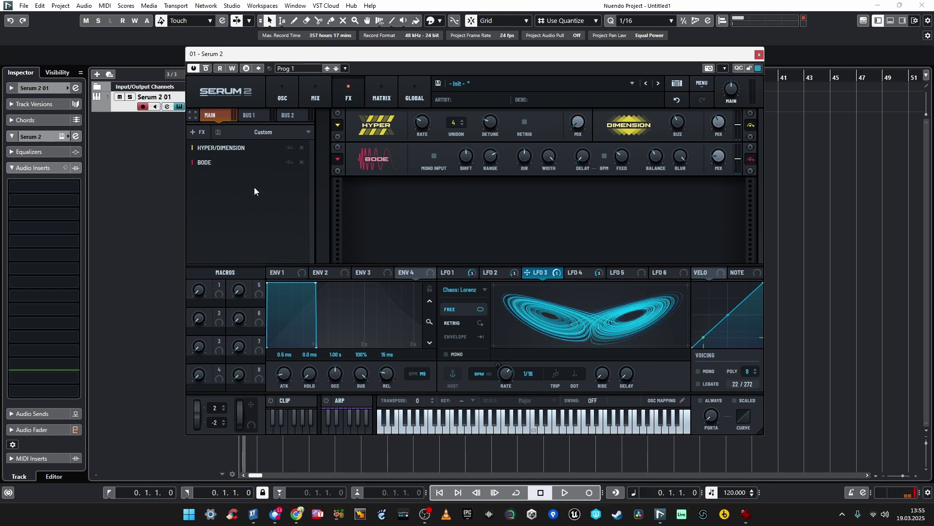
# Add a Convolve effect to the main chain, load the Crisp impulse and set its mix to about 28%.
pyautogui.click(200, 128)
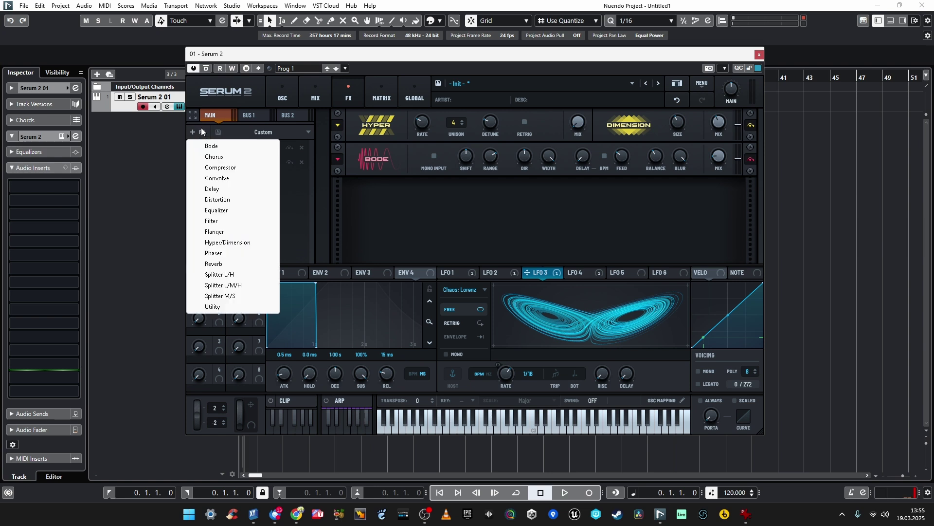
pyautogui.click(226, 179)
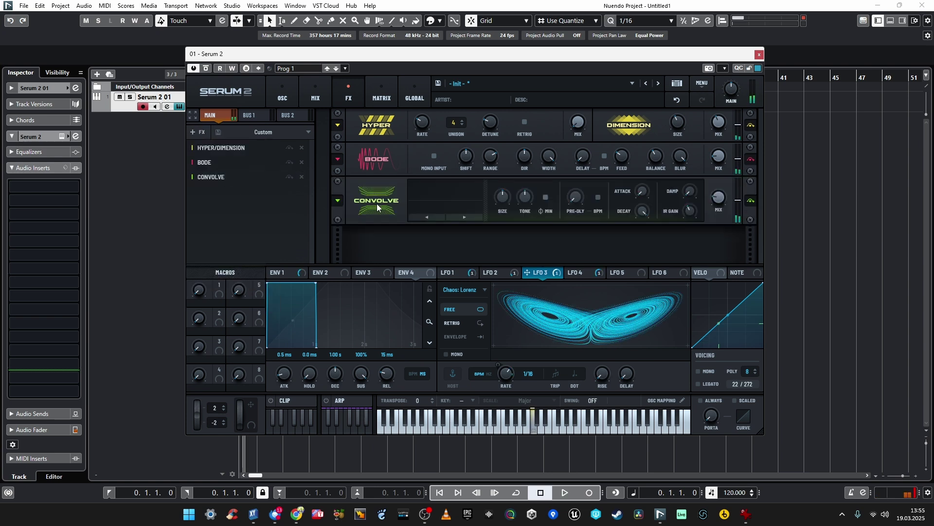
pyautogui.click(472, 216)
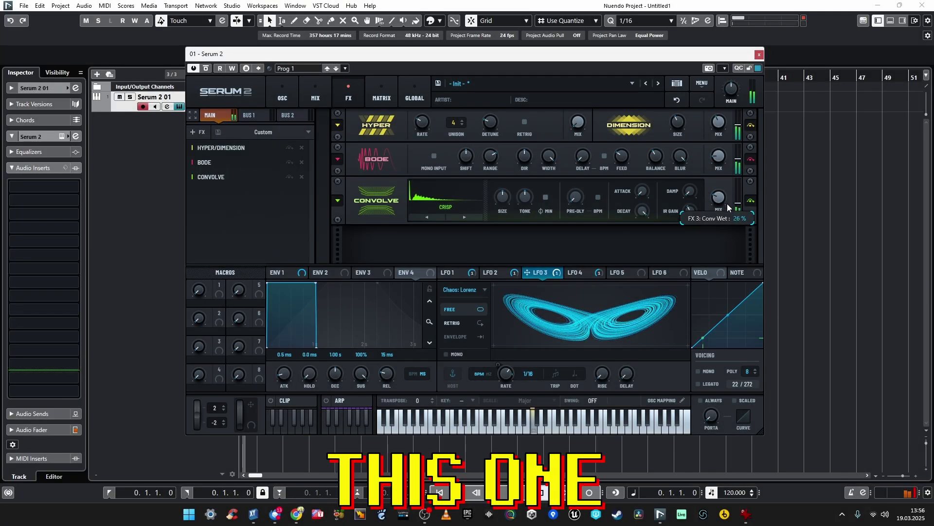
pyautogui.scroll(1, 727, 204)
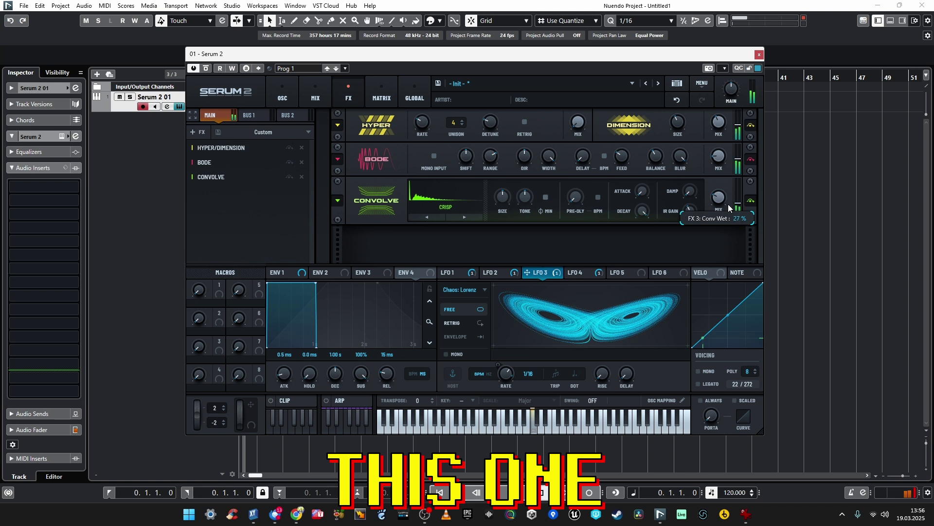
pyautogui.scroll(-1, 728, 204)
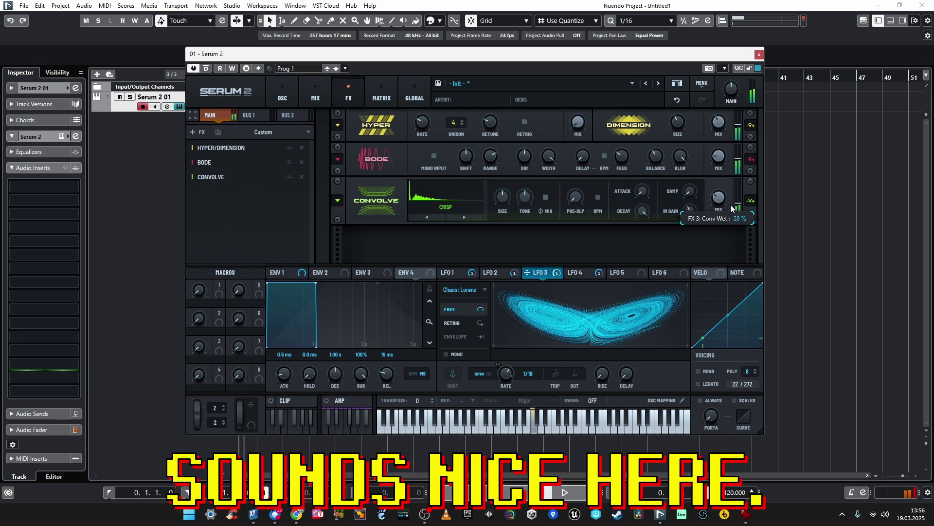
# Add an Equalizer ahead of the other effects and set its low band to 151 Hz with -2.1 dB gain.
pyautogui.click(199, 135)
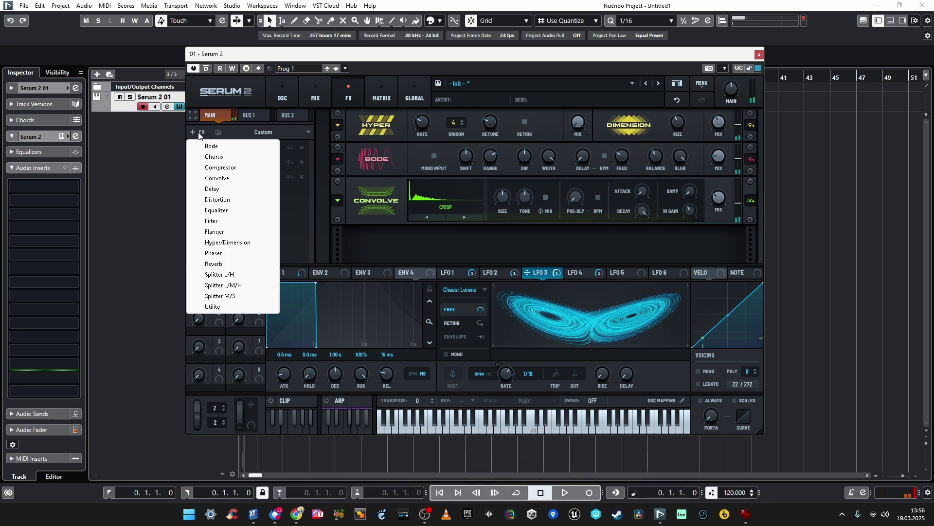
pyautogui.click(217, 210)
pyautogui.moveTo(210, 195); pyautogui.dragTo(228, 146)
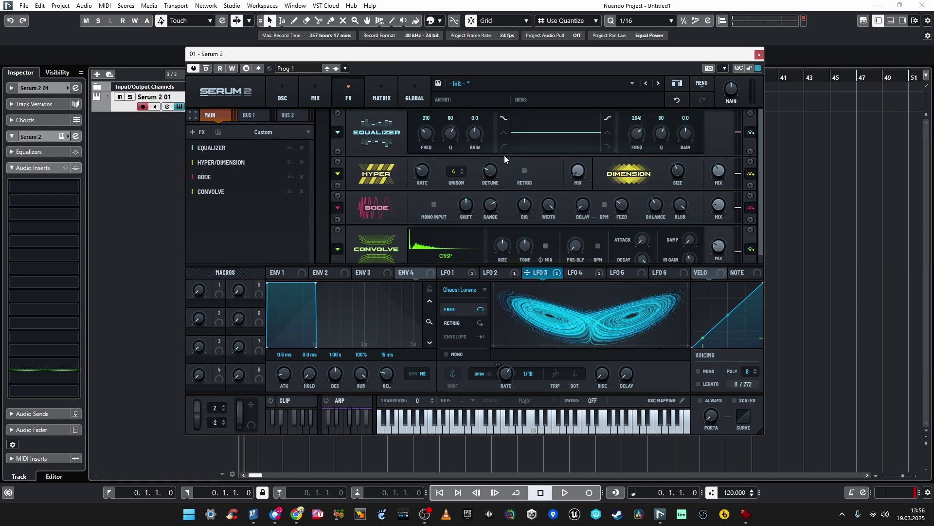
pyautogui.moveTo(431, 152)
pyautogui.scroll(1, 433, 150)
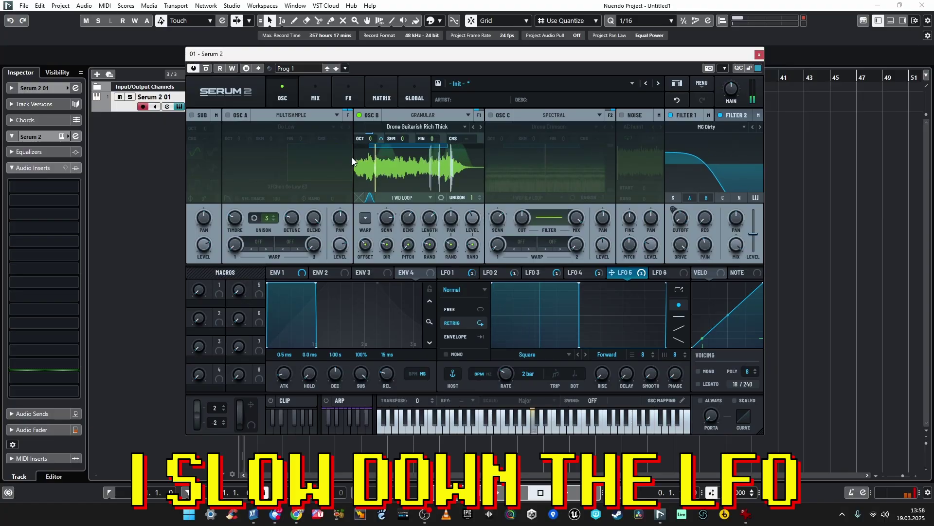
# Examine the LFO 5 modulation assigned to oscillator B's octave.
pyautogui.rightClick(370, 138)
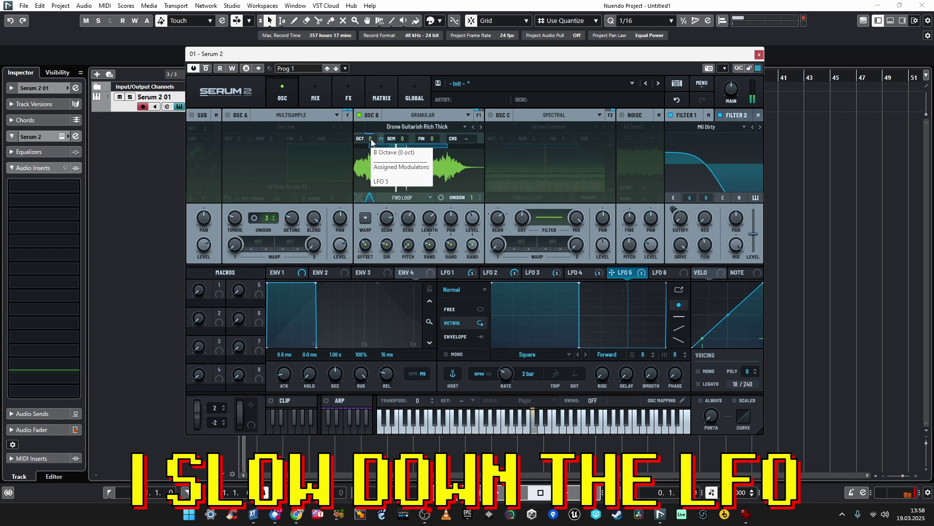
pyautogui.click(383, 150)
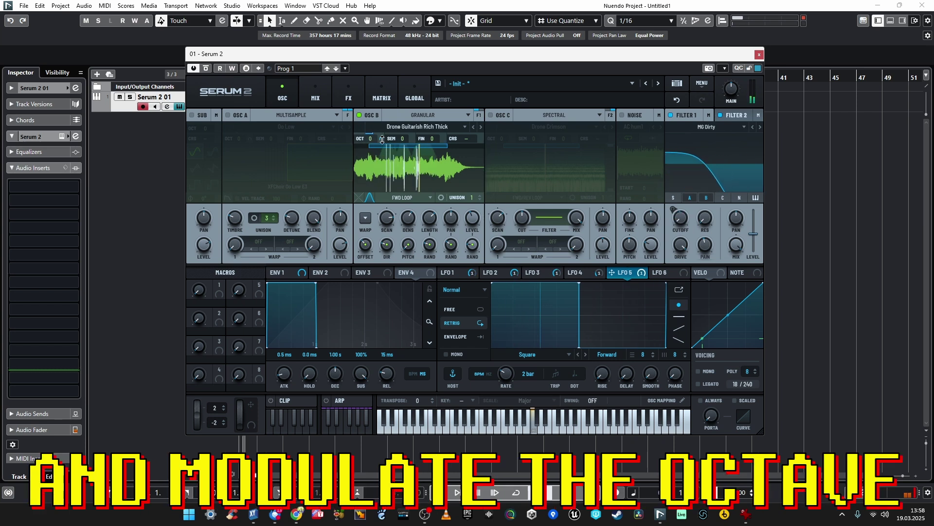
pyautogui.rightClick(378, 139)
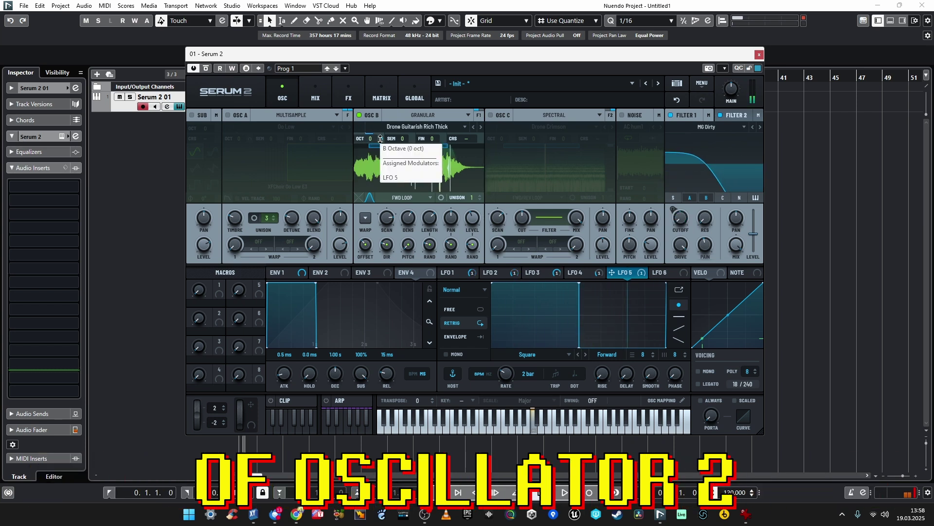
pyautogui.click(385, 166)
pyautogui.moveTo(381, 139); pyautogui.dragTo(376, 163)
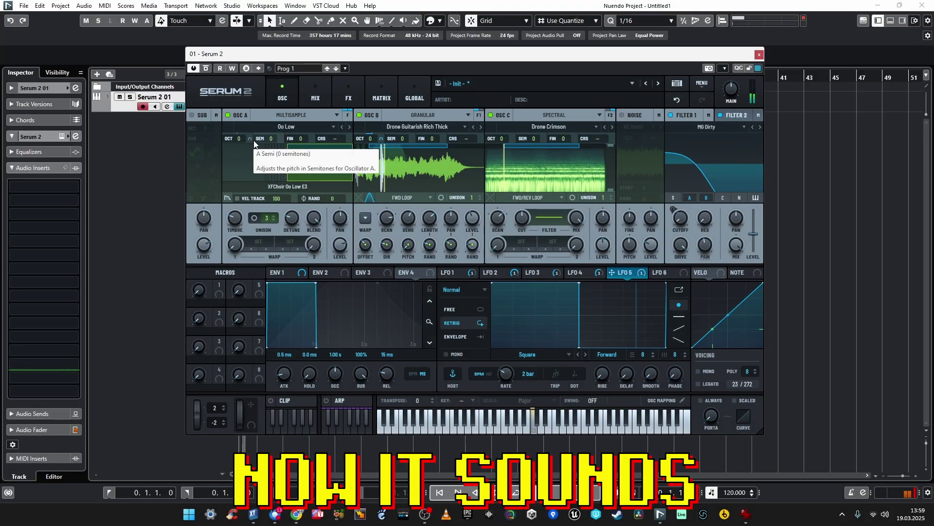
pyautogui.click(416, 111)
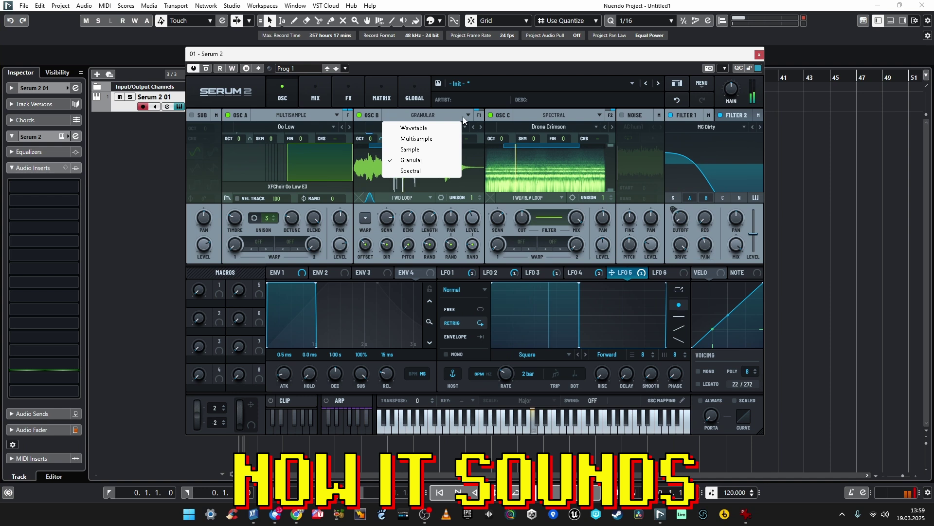
pyautogui.click(442, 111)
pyautogui.click(442, 111)
pyautogui.click(410, 117)
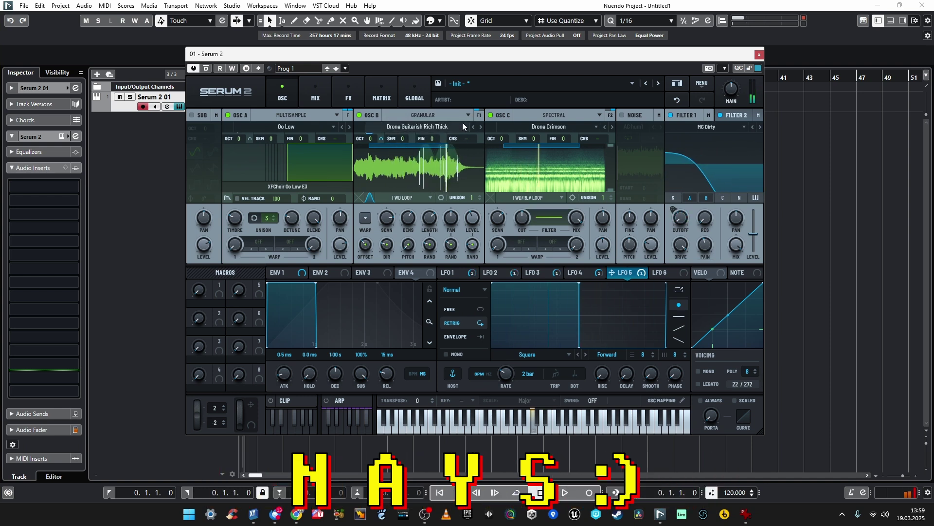
# Raise the Convolve effect's mix to about 37% and check the modulation on its Size.
pyautogui.click(323, 92)
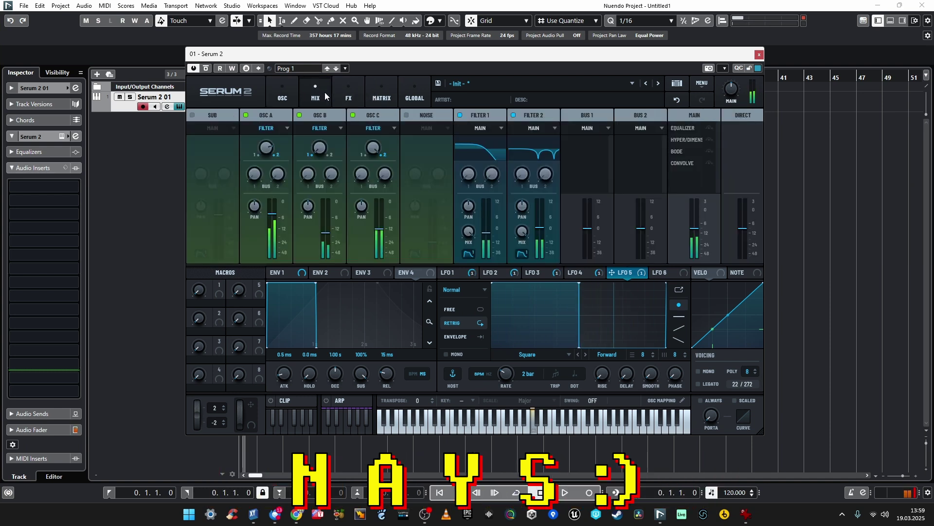
pyautogui.click(351, 97)
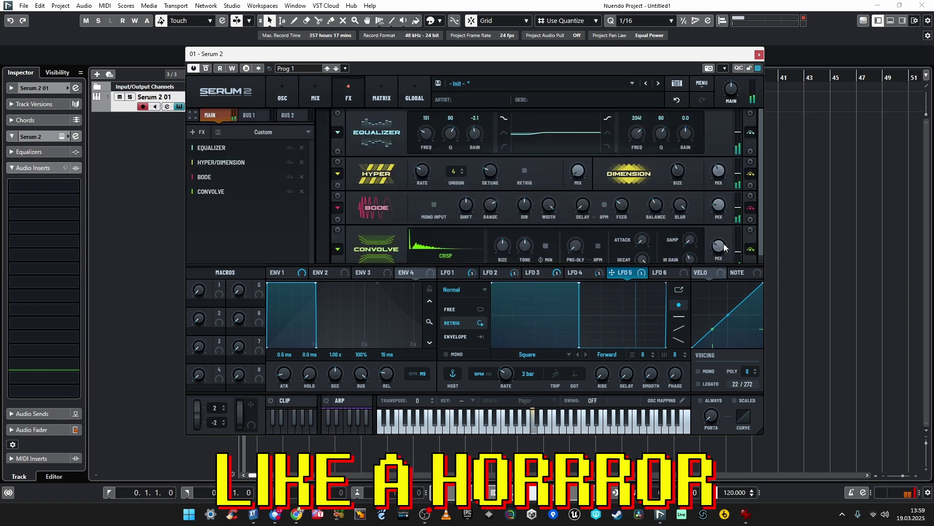
pyautogui.moveTo(724, 247)
pyautogui.scroll(1, 728, 246)
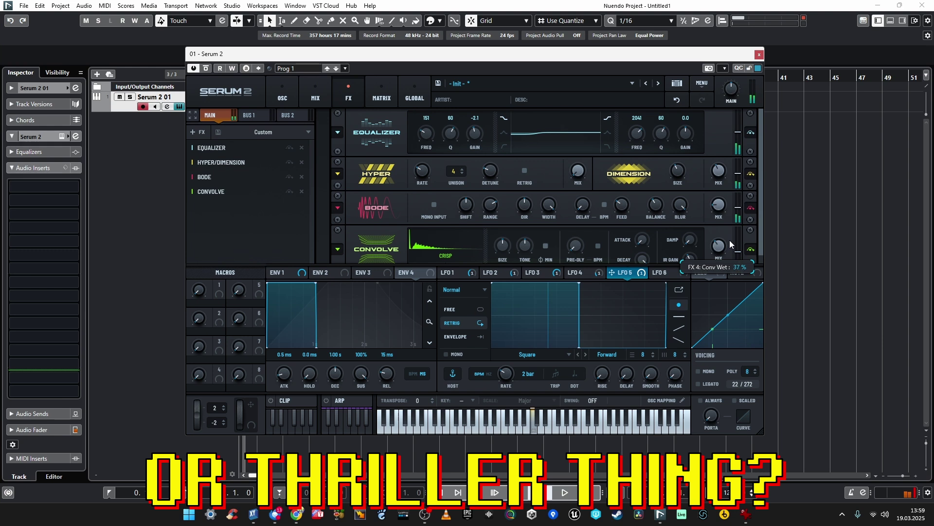
pyautogui.scroll(2, 732, 239)
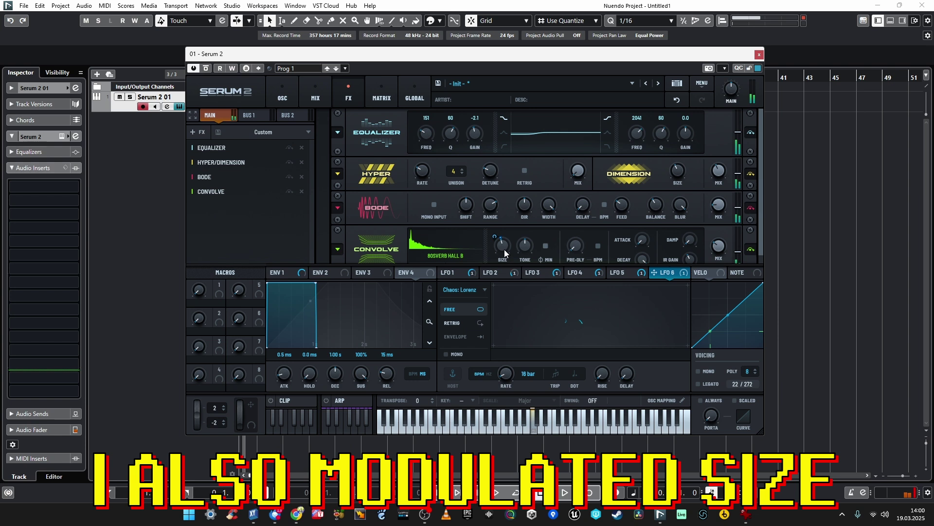
pyautogui.moveTo(495, 237)
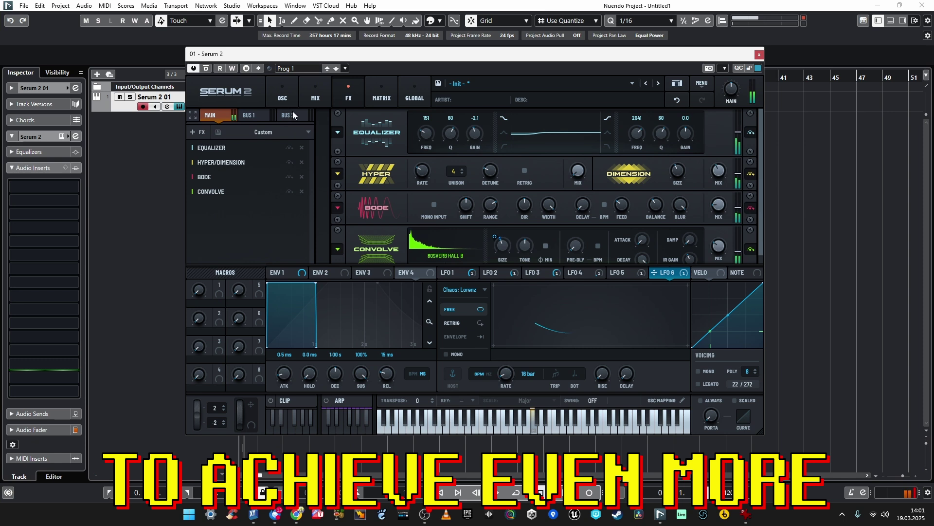
# Toggle oscillator B and switch oscillator A back on to hear it together with the Fake Glissando sample.
pyautogui.click(286, 99)
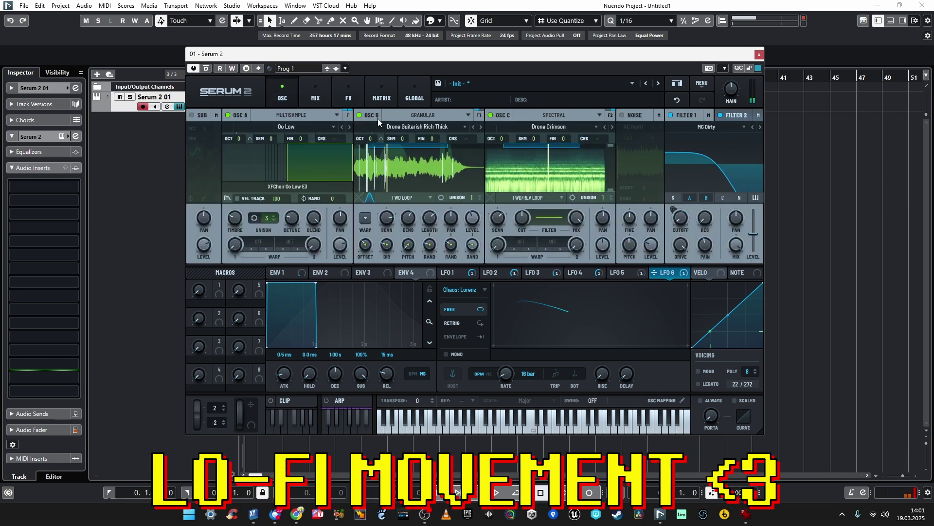
pyautogui.click(360, 115)
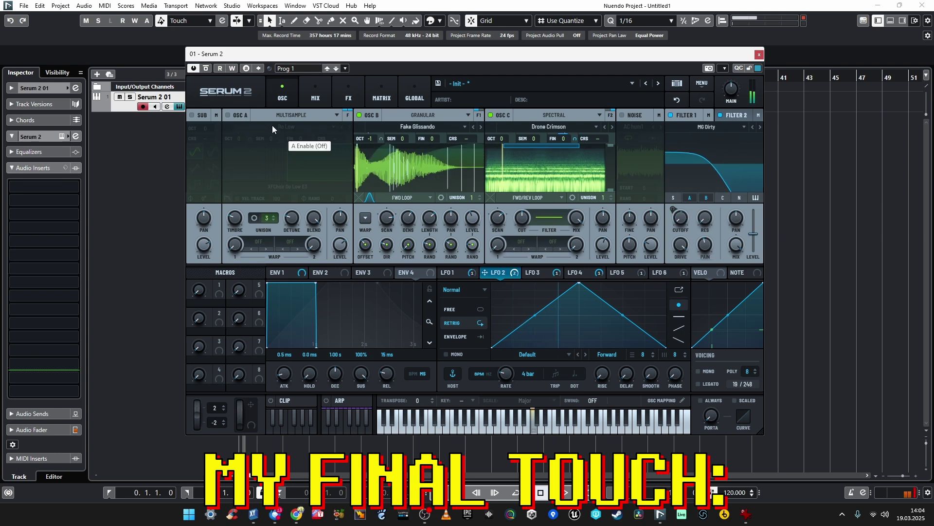
pyautogui.click(227, 115)
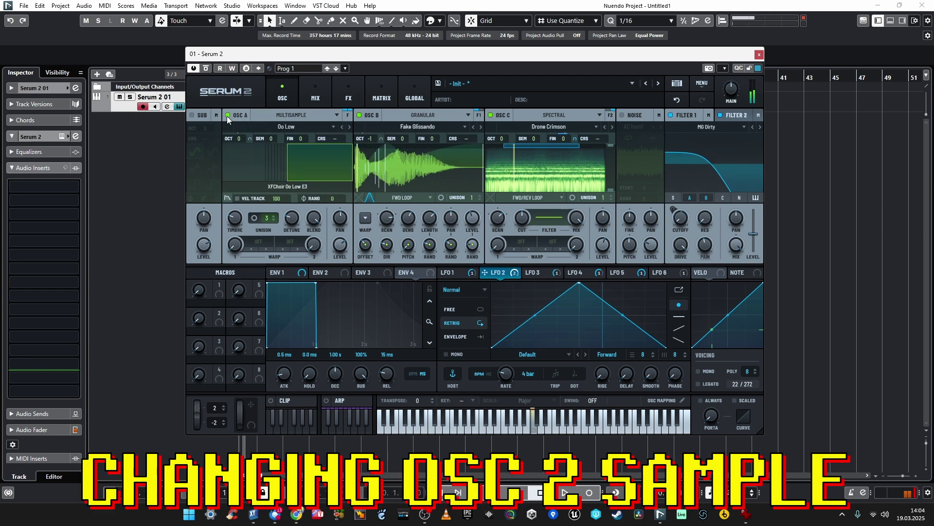